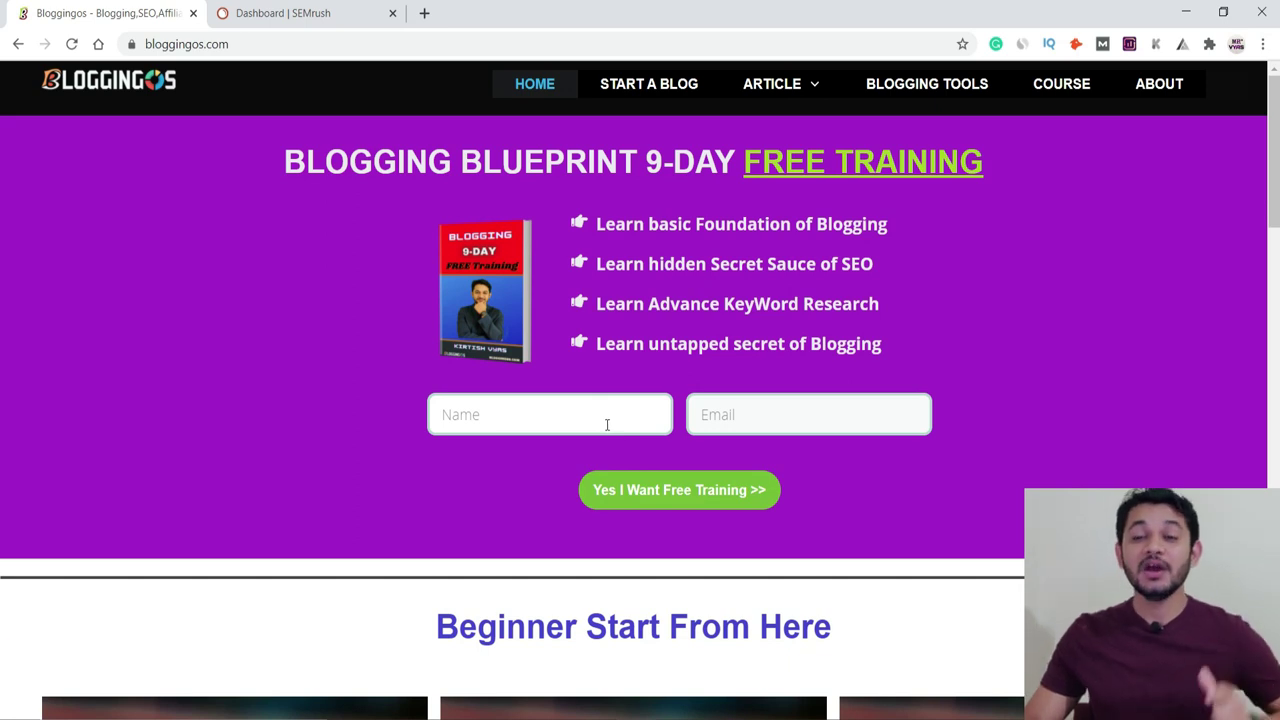
- Switch to the SEMrush dashboard and open the Keyword Magic Tool
click(305, 13)
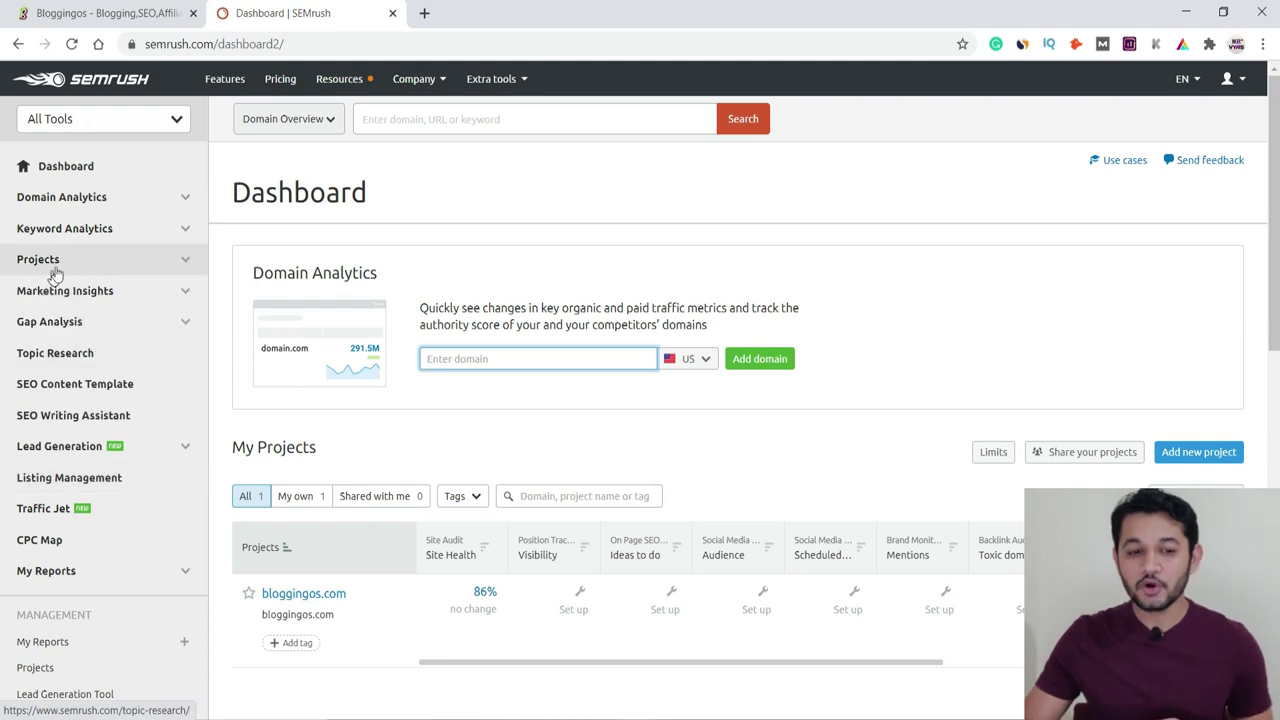
click(184, 230)
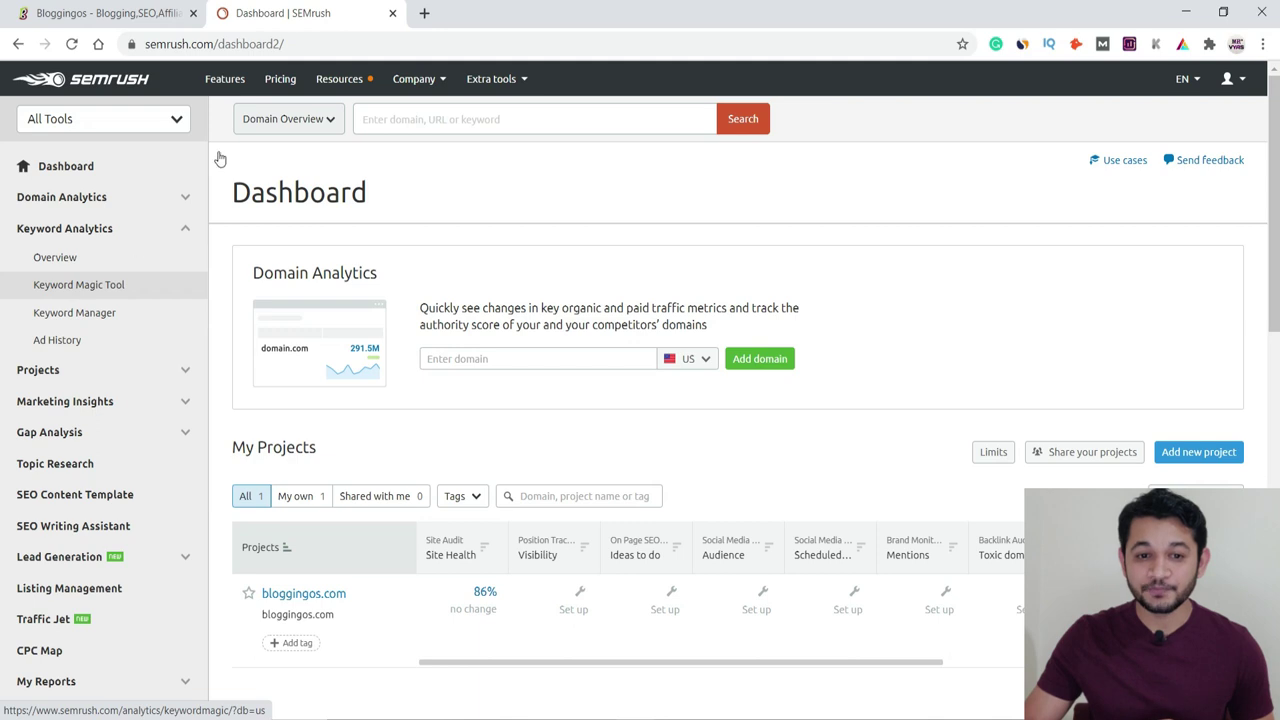
click(323, 119)
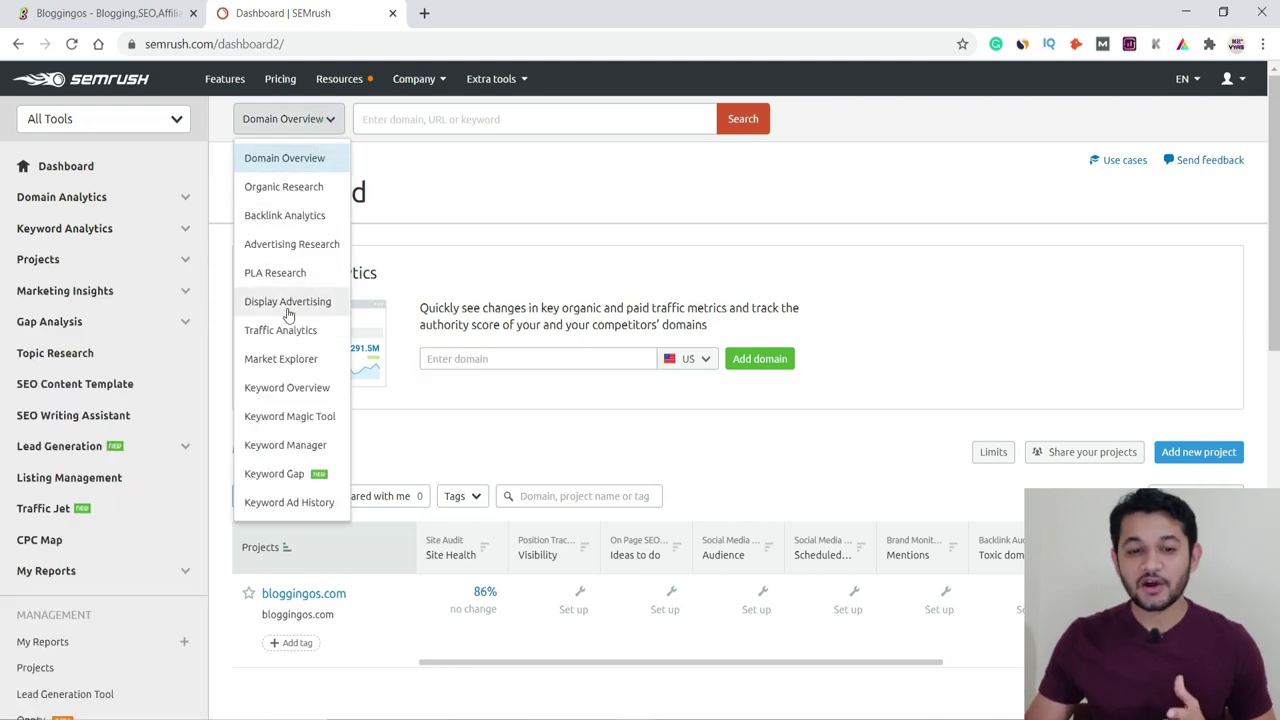
click(296, 418)
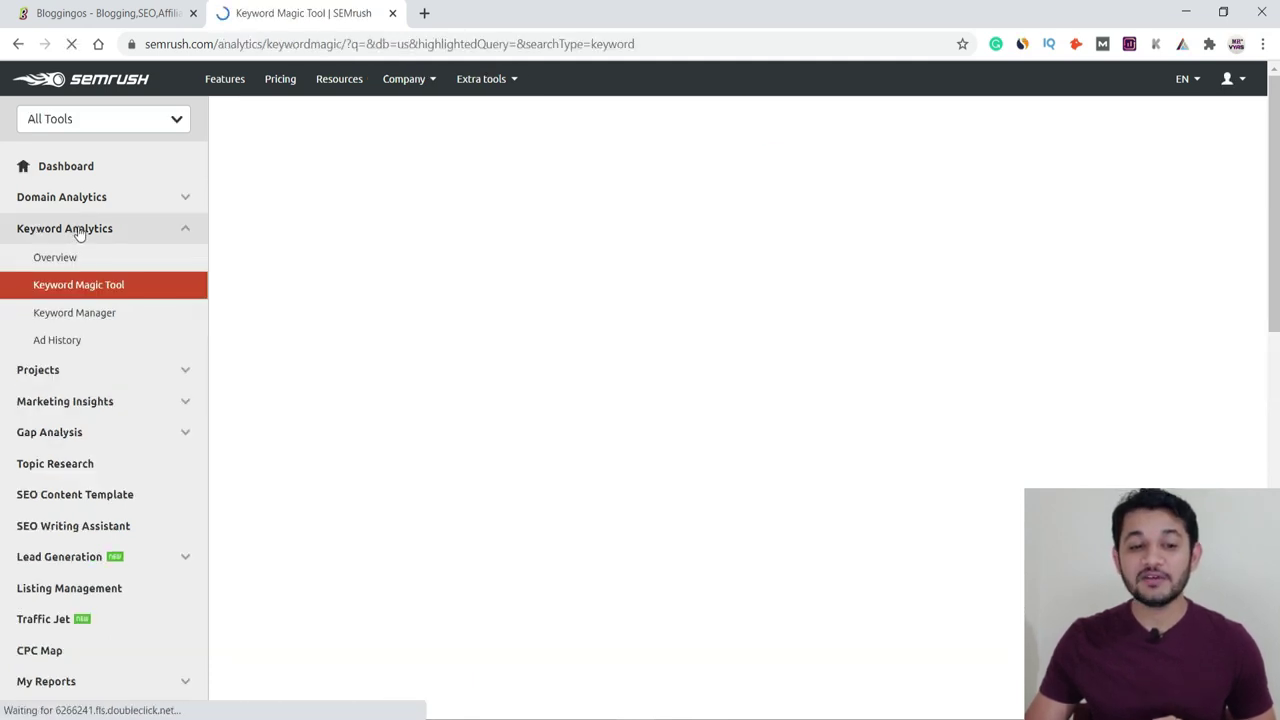
click(70, 287)
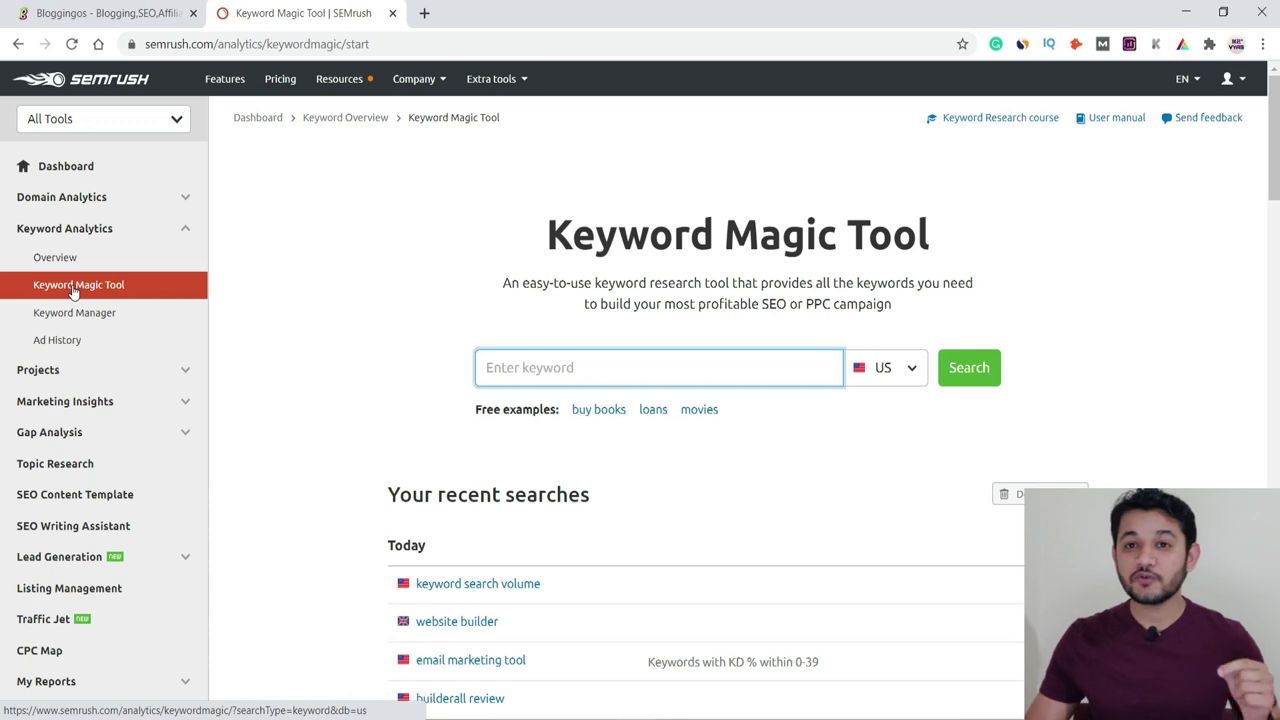
- Run a Keyword Overview analysis of the keyword "seo" for the United States
click(40, 260)
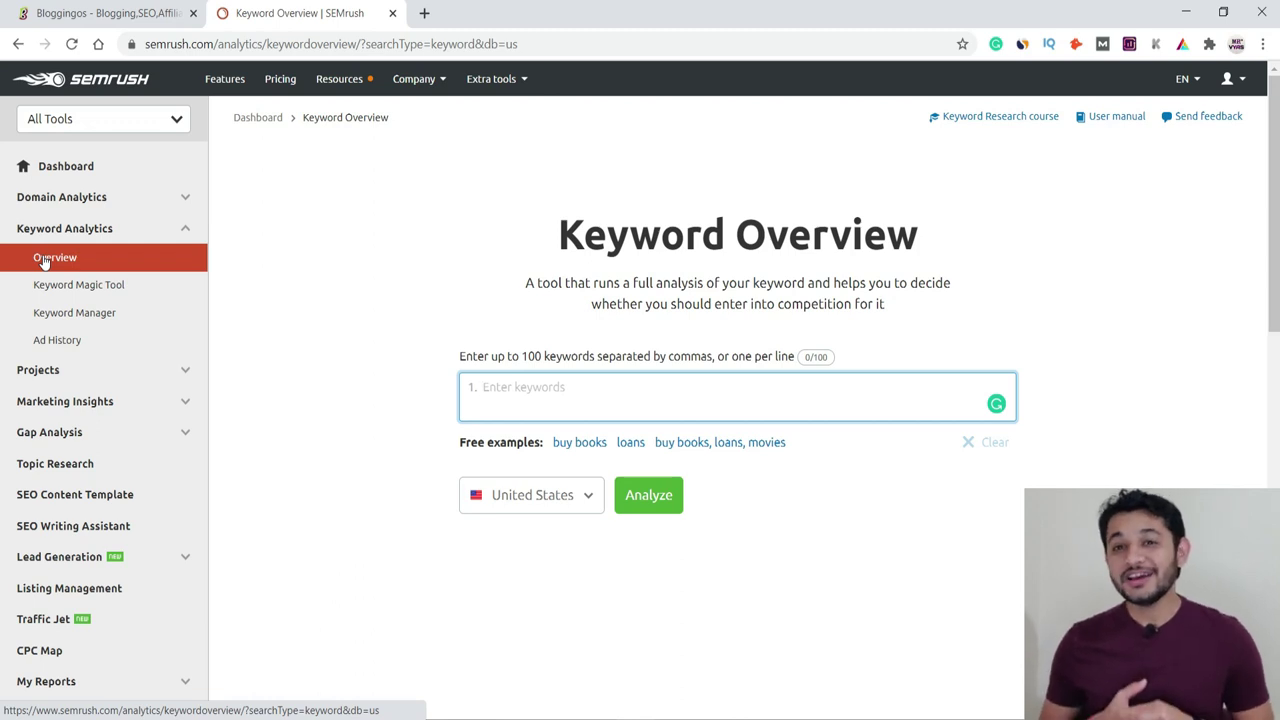
text(seo)
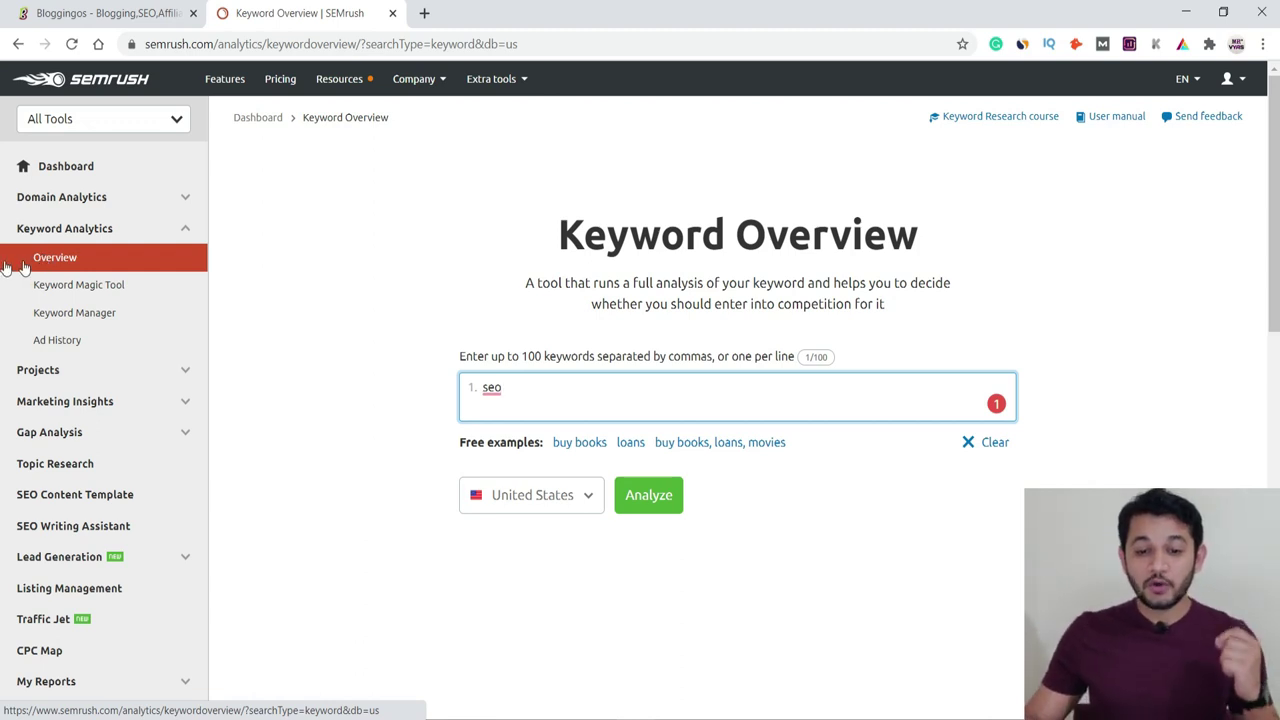
mouse_move(502, 390)
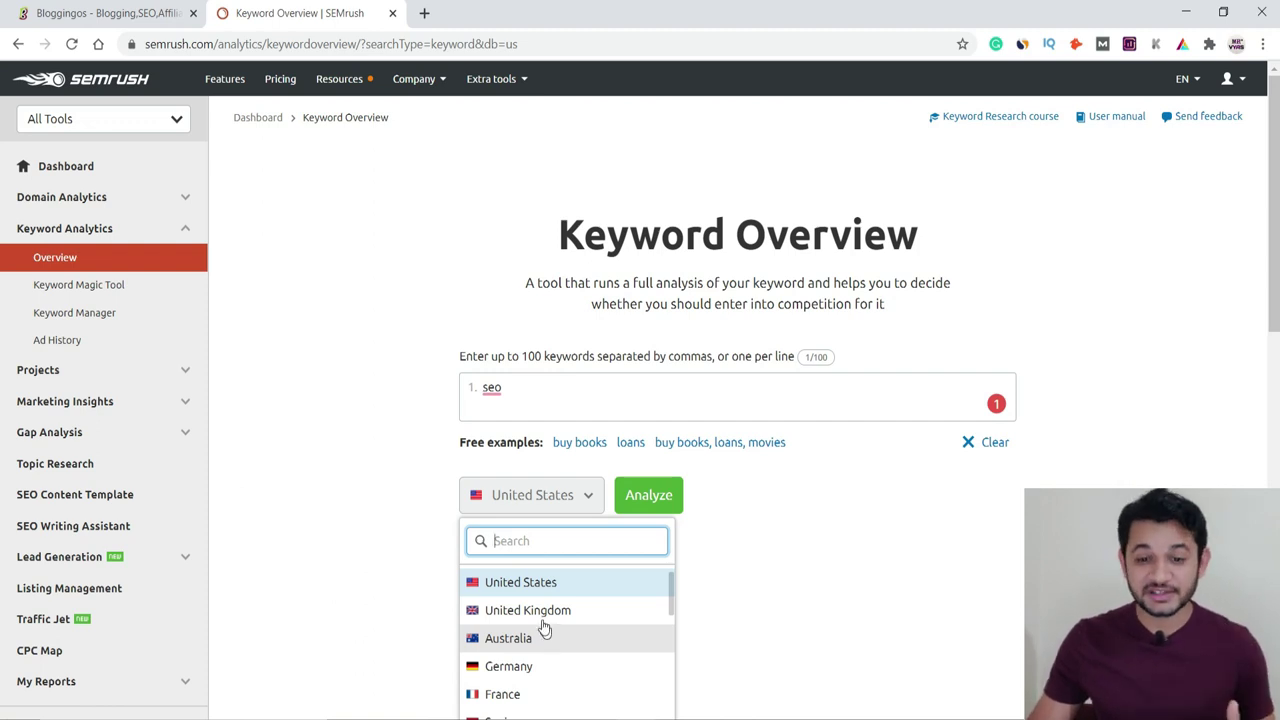
click(757, 563)
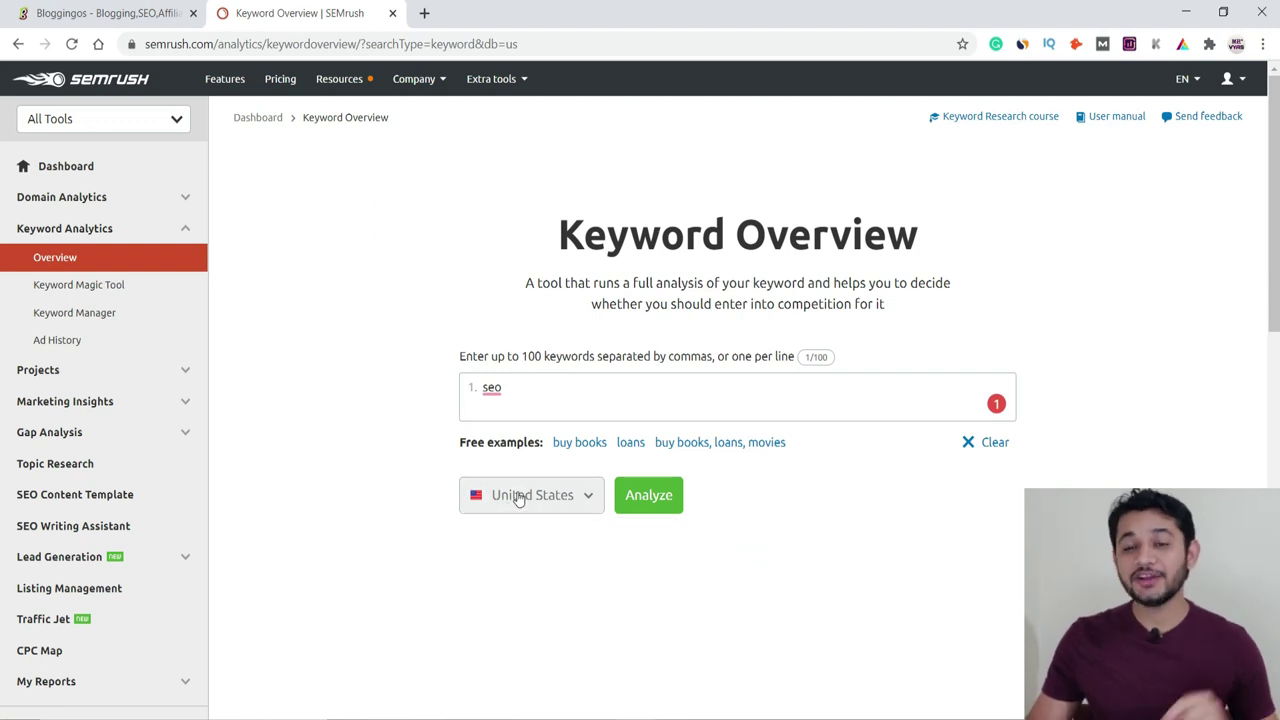
click(657, 508)
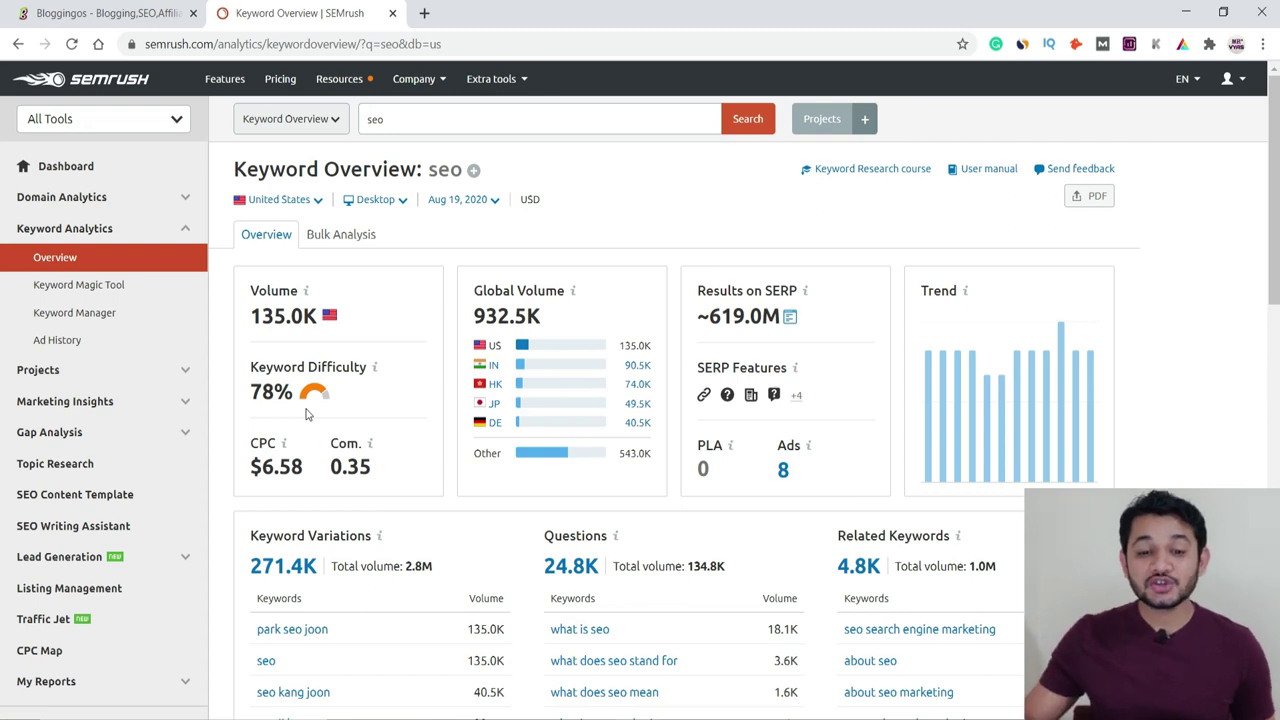
- Examine the keyword difficulty scale, SERP analysis, CPC and country-by-country global volume in the overview for "seo"
mouse_move(311, 393)
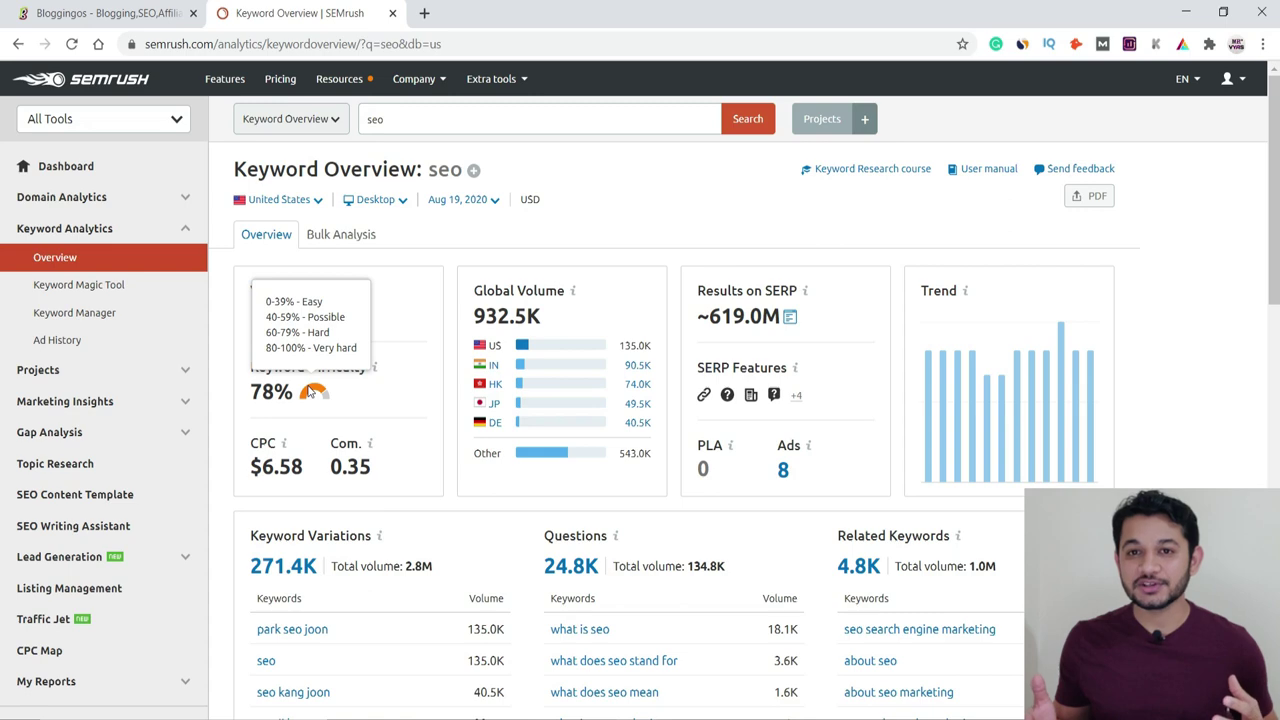
scroll(311, 393, down, 10)
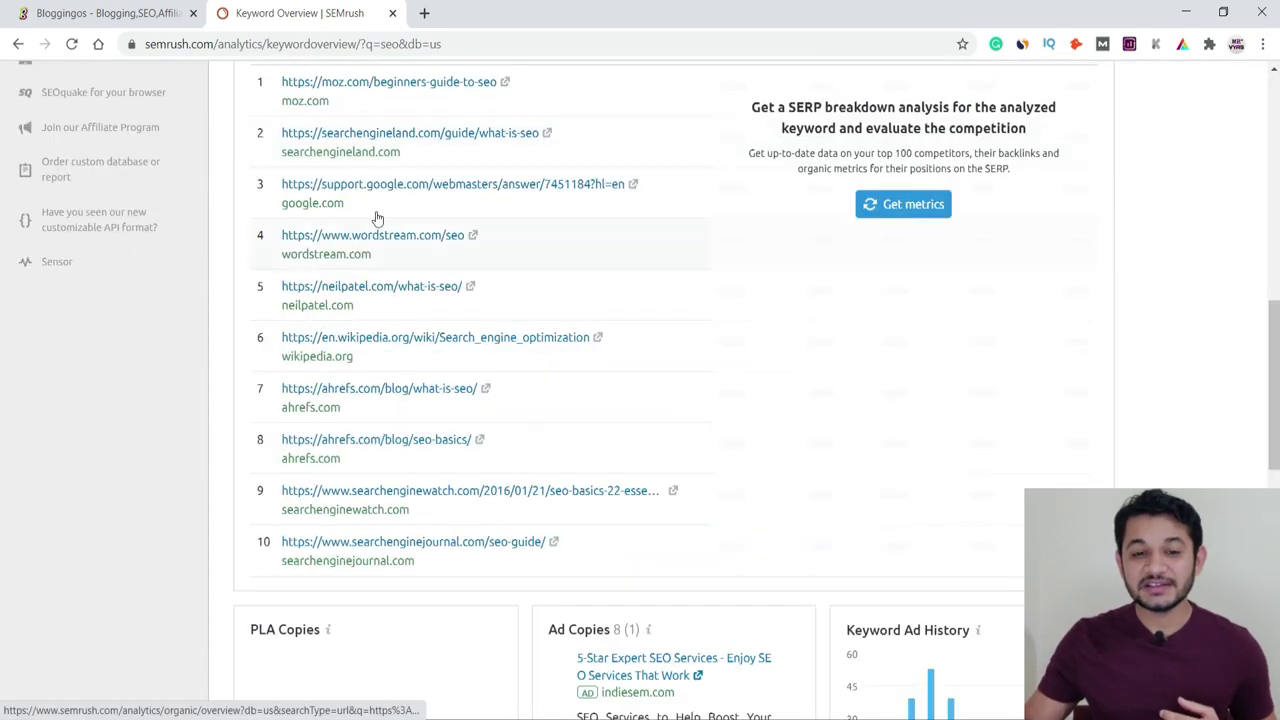
scroll(377, 218, up, 3)
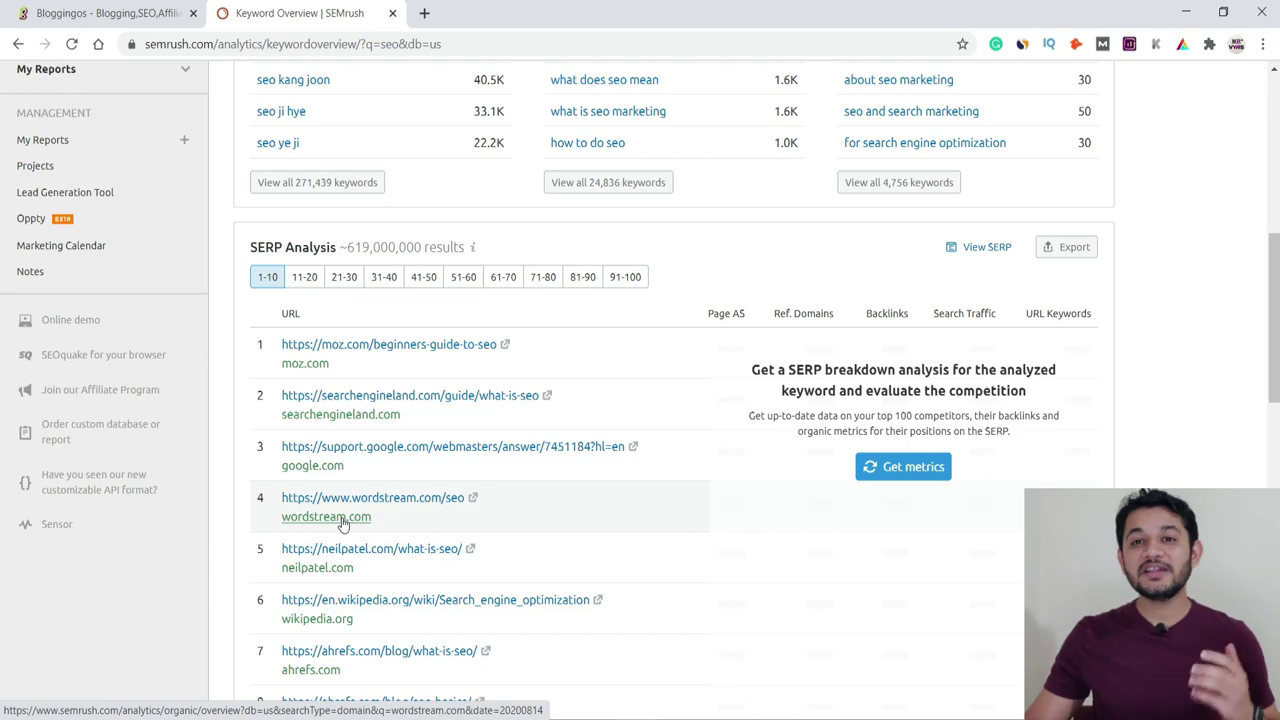
scroll(340, 522, up, 5)
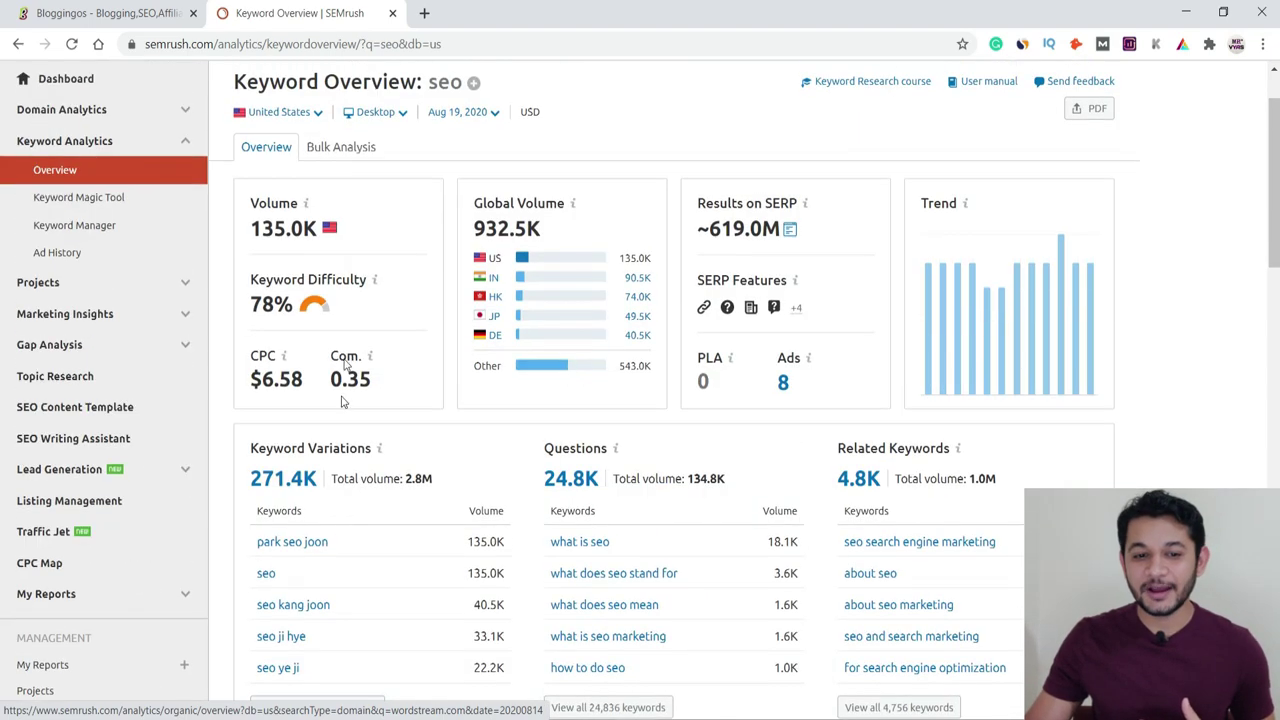
mouse_move(303, 317)
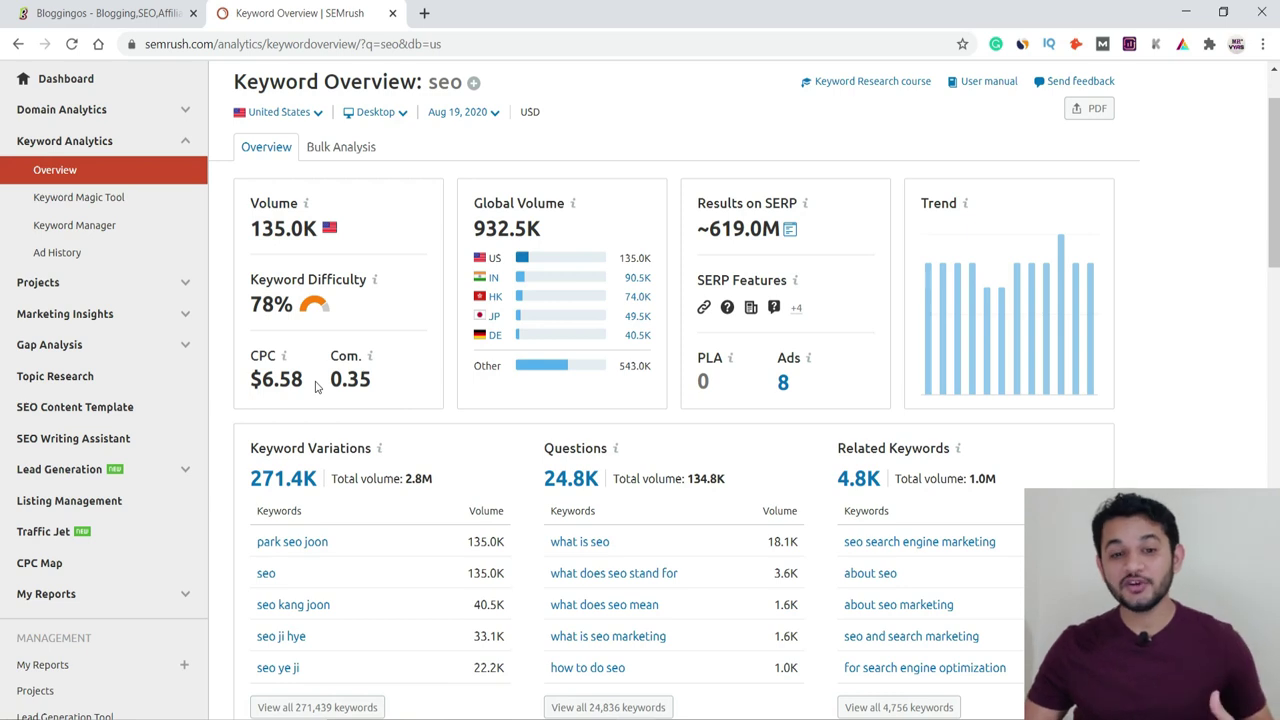
scroll(316, 387, up, 1)
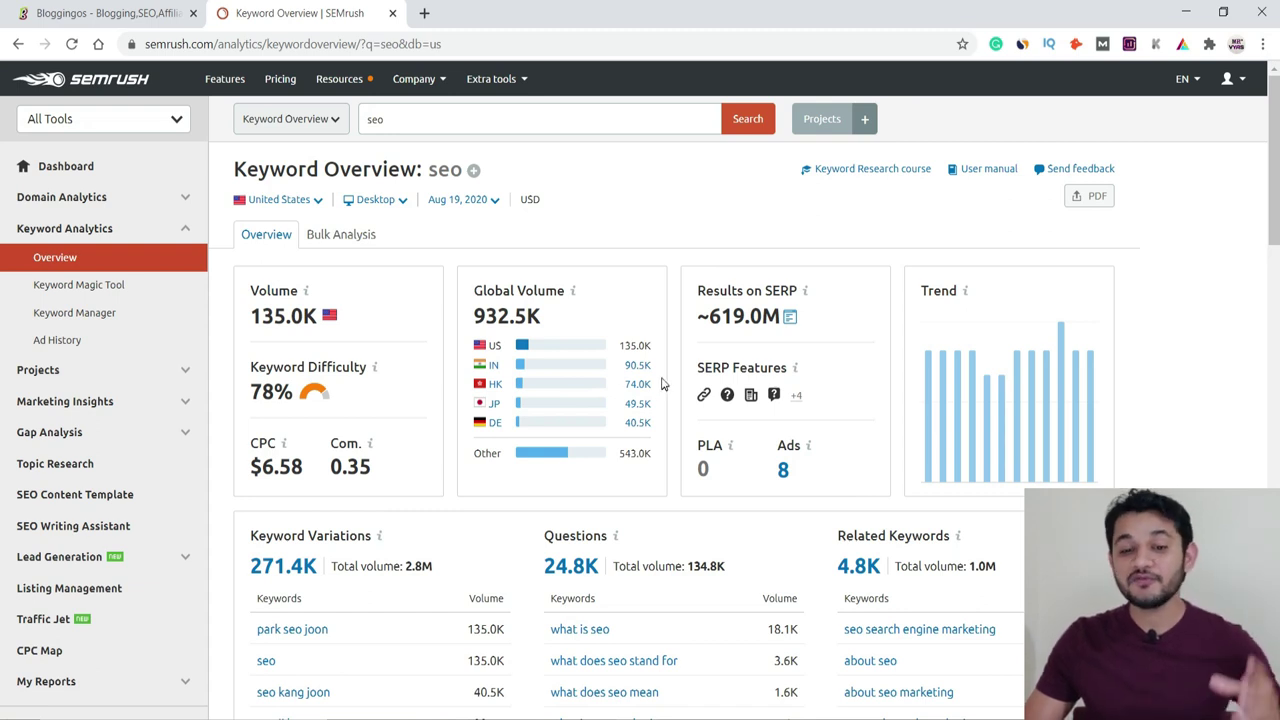
mouse_move(567, 393)
mouse_move(556, 438)
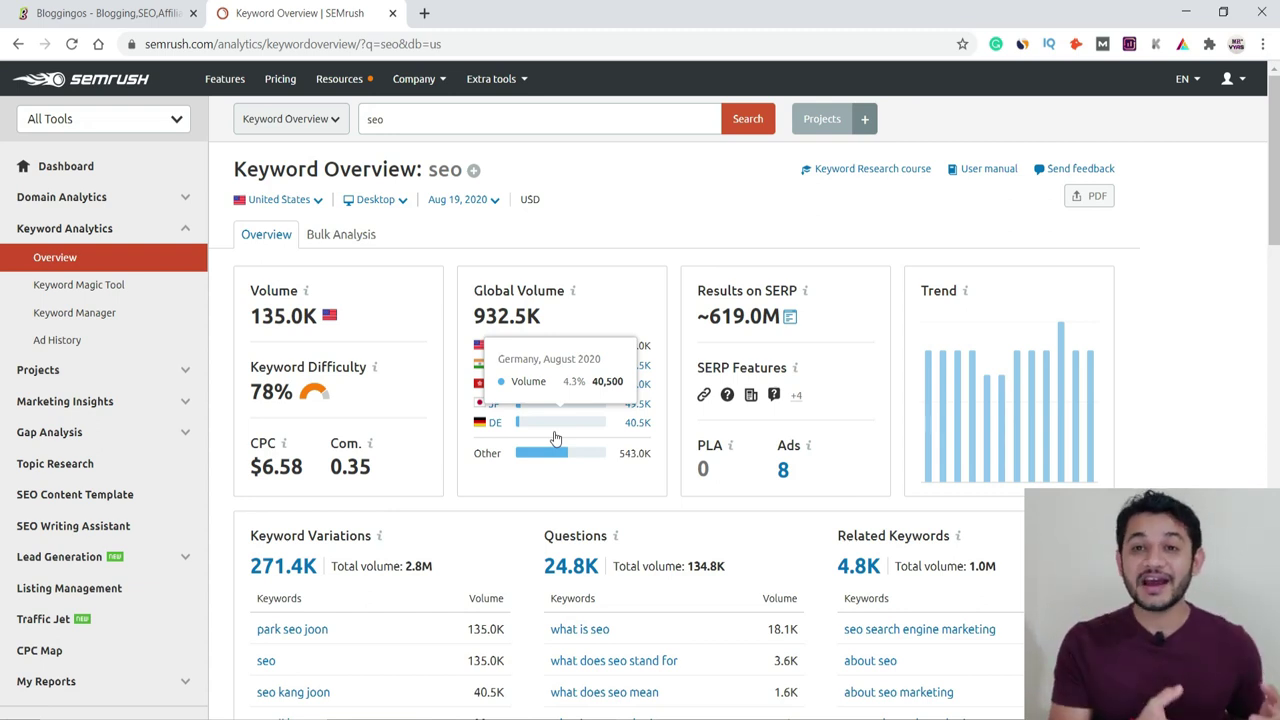
drag(563, 320, 462, 318)
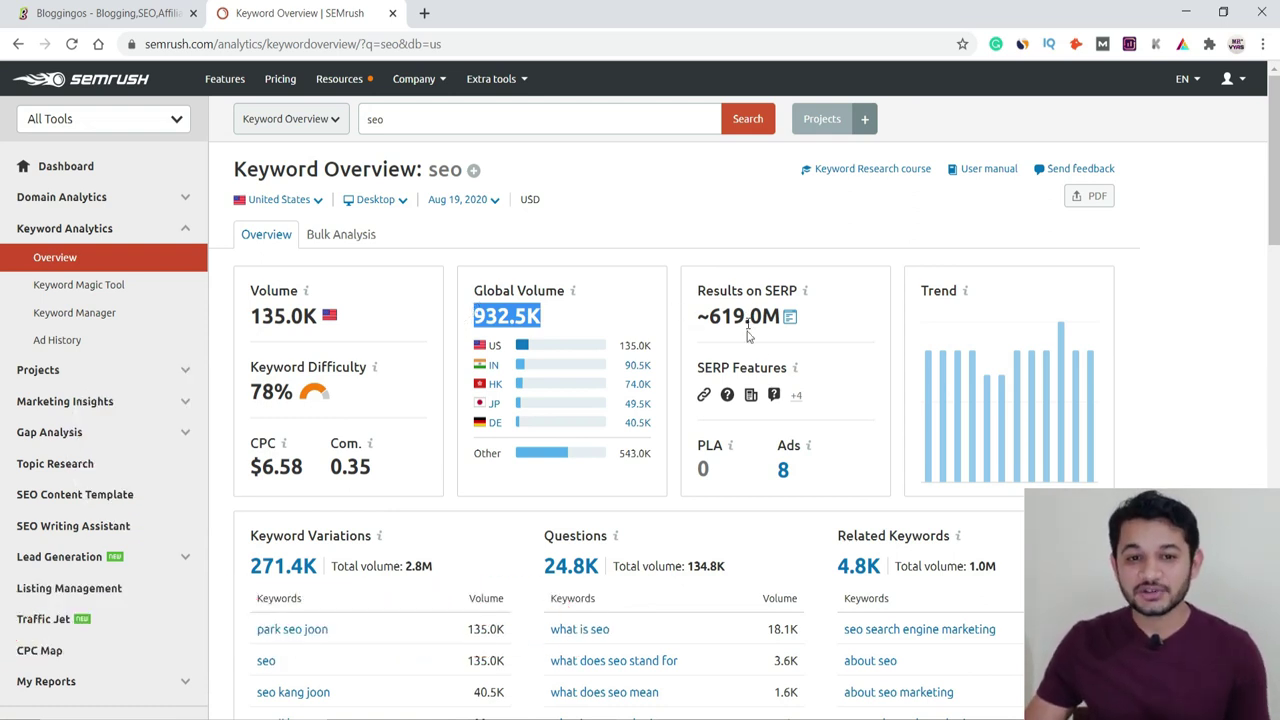
- View the cached Google results page for "seo" and return to the keyword overview
click(790, 317)
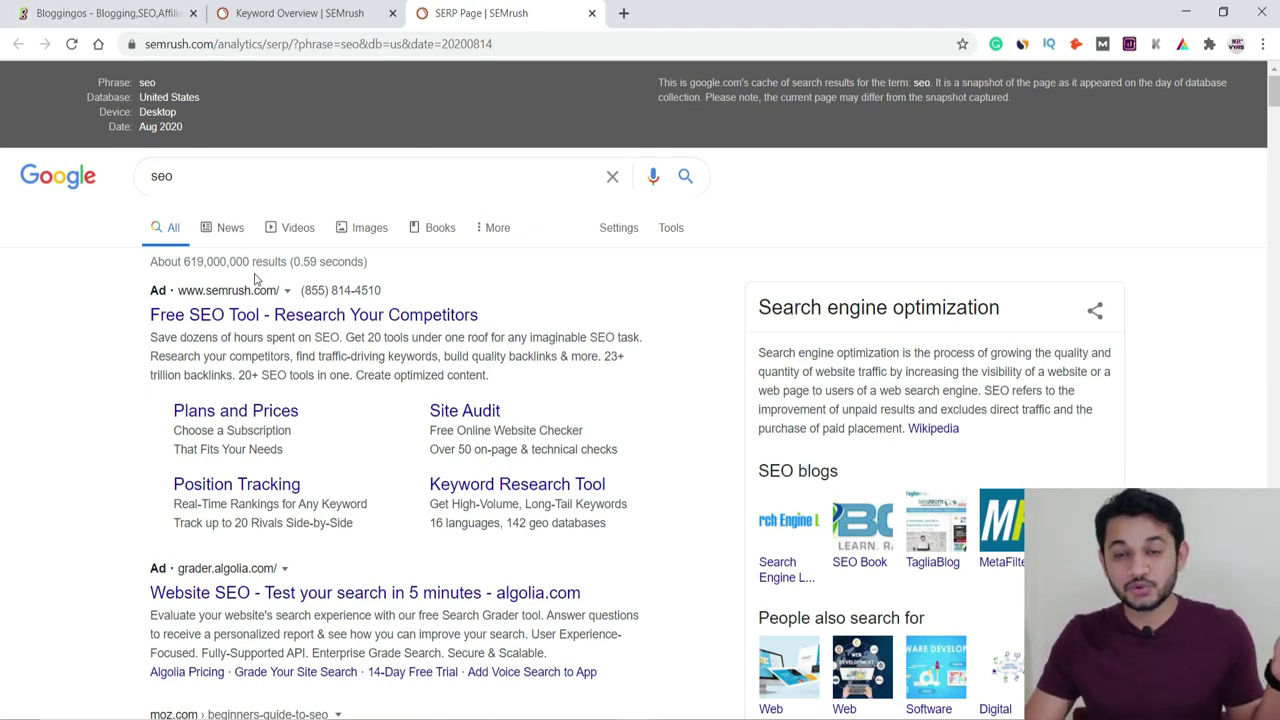
drag(196, 180, 142, 177)
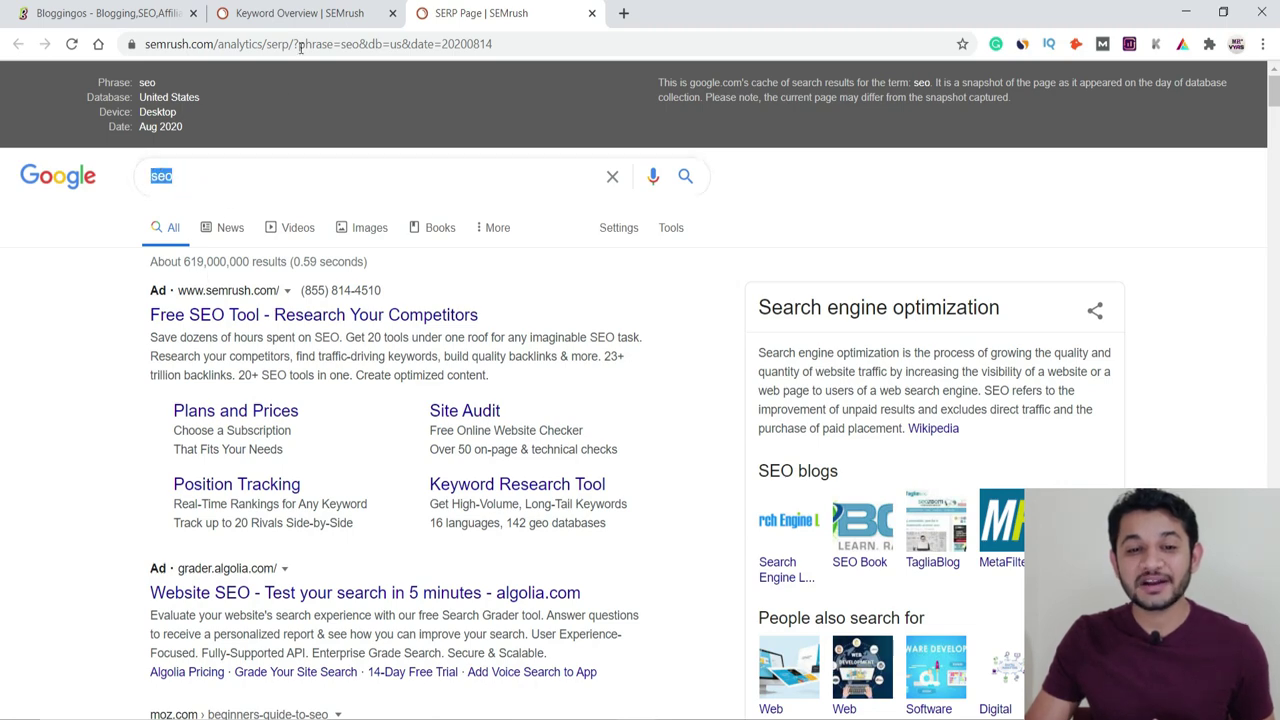
click(303, 13)
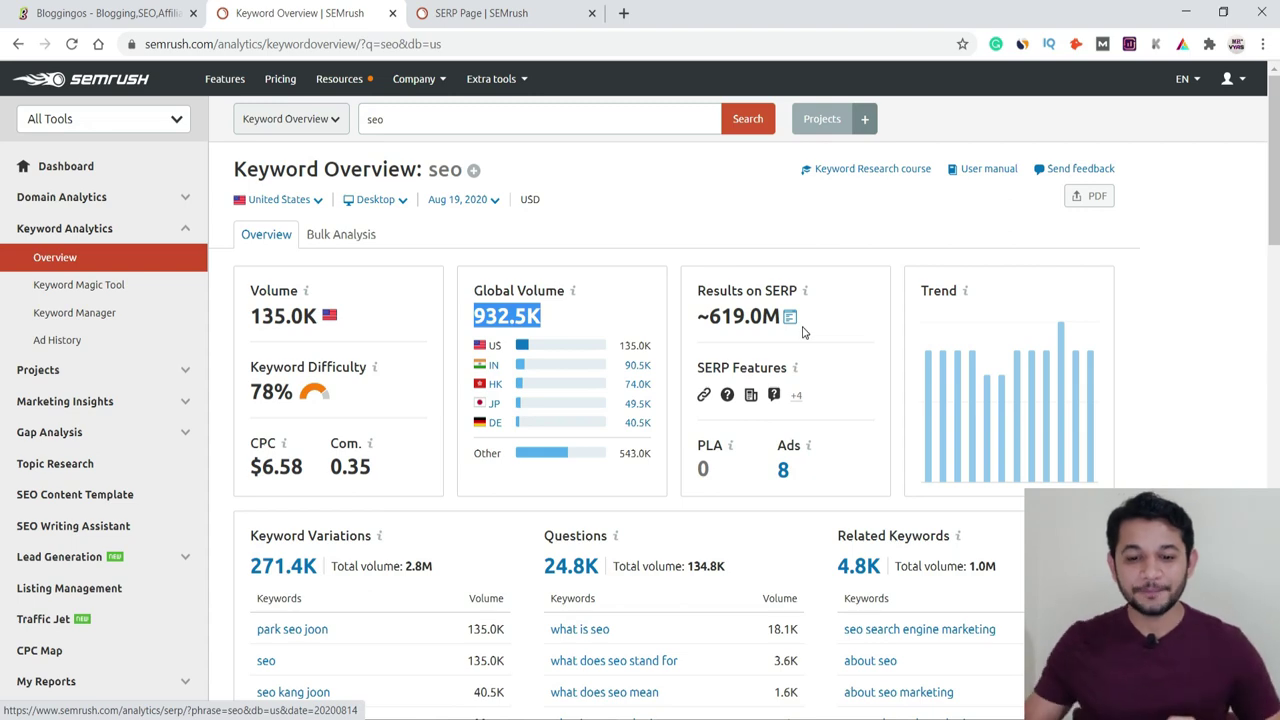
- Open the full list of question keywords for "seo" and look over the search volumes and available country databases
scroll(802, 335, down, 2)
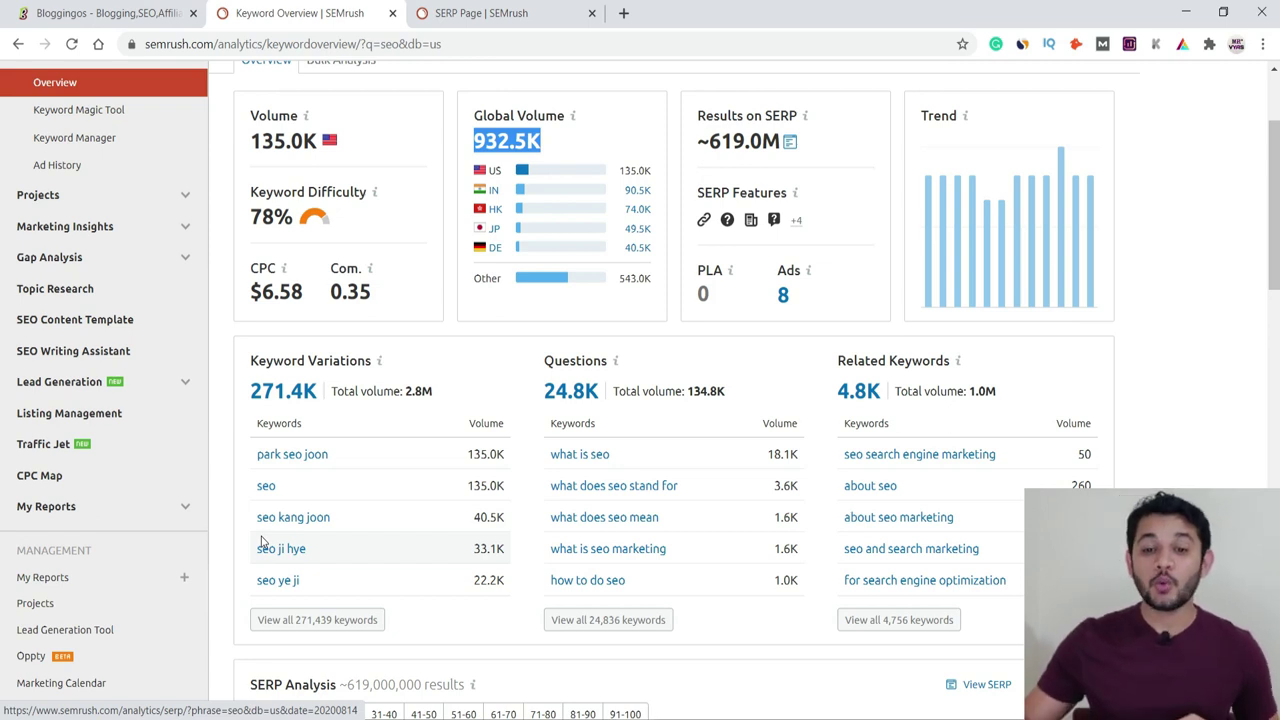
click(585, 622)
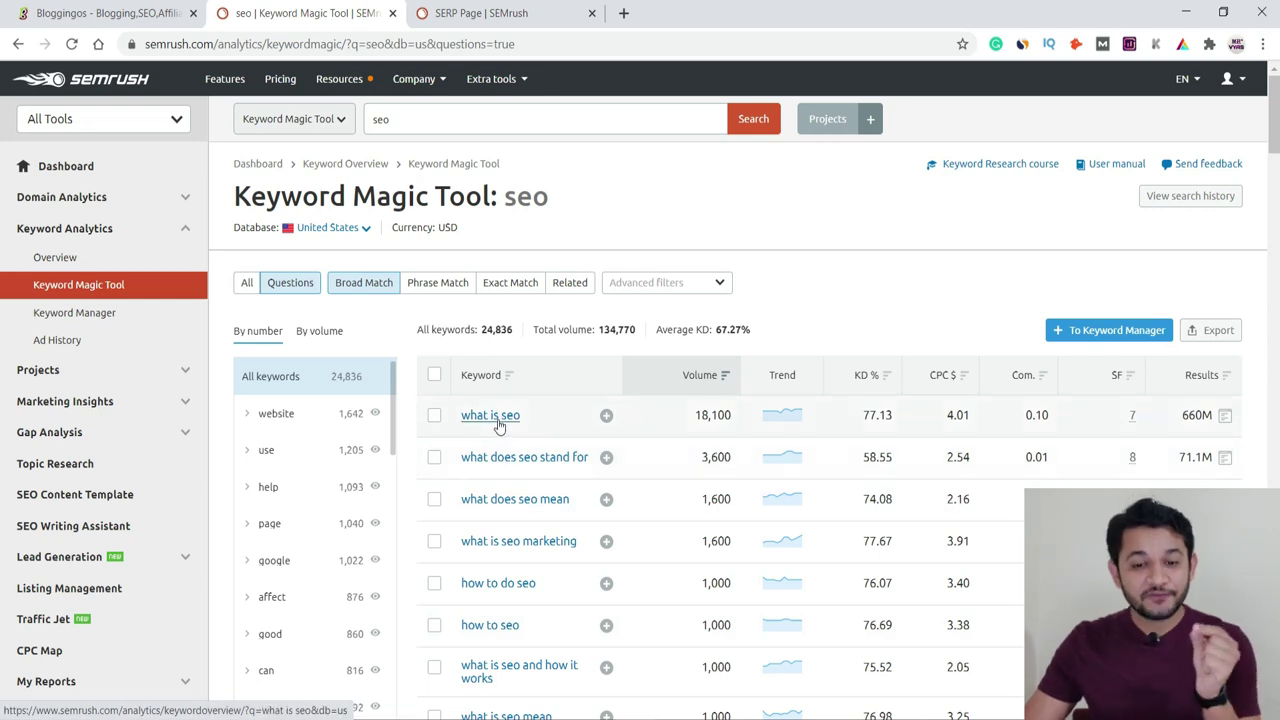
drag(692, 420, 739, 423)
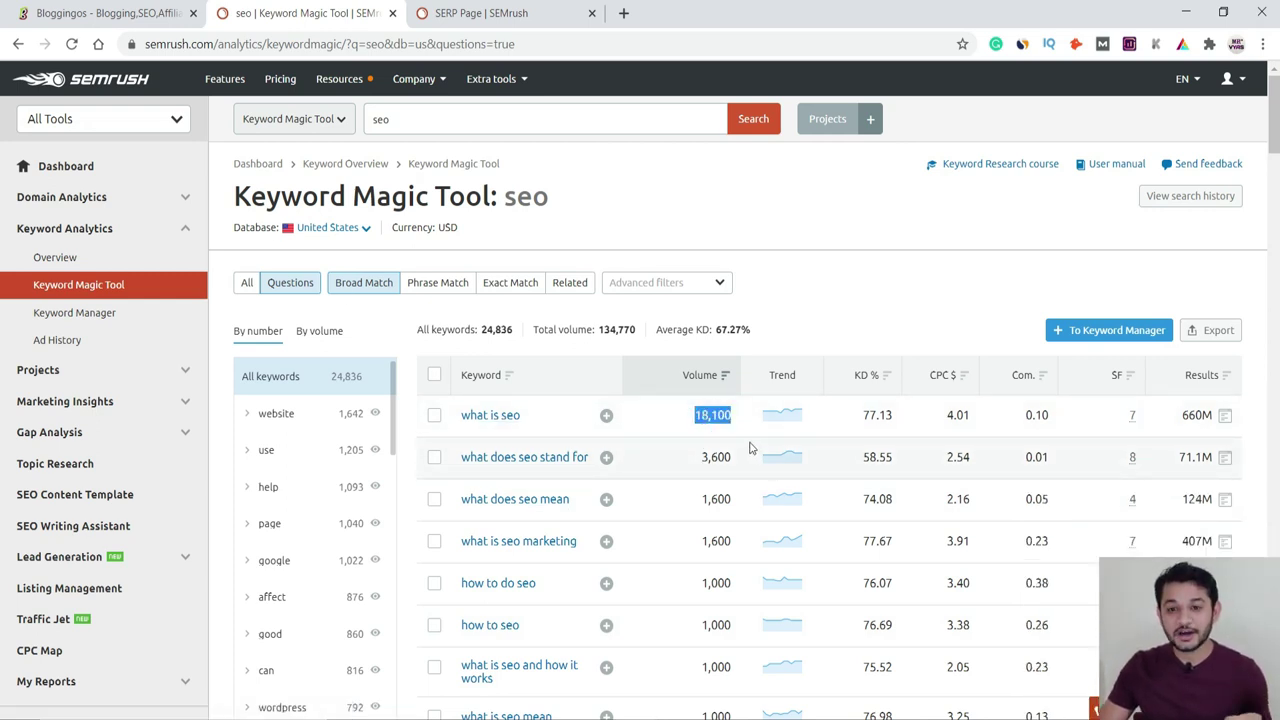
click(364, 227)
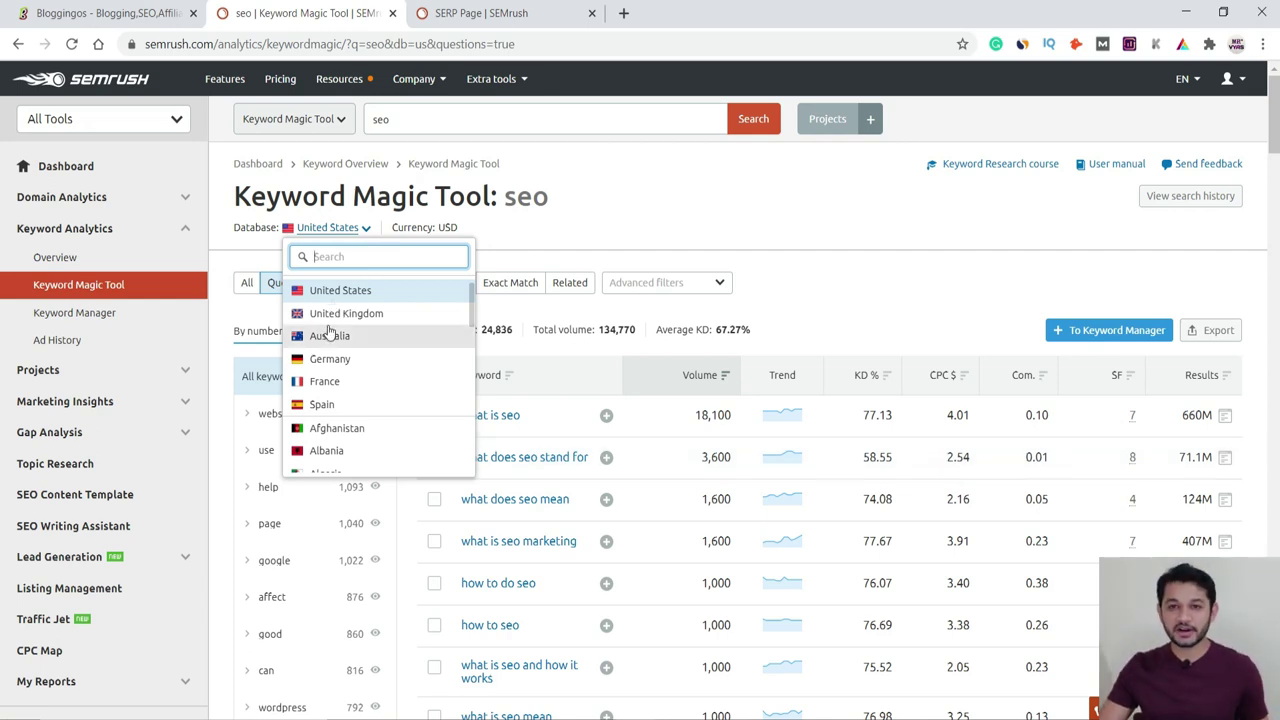
click(943, 220)
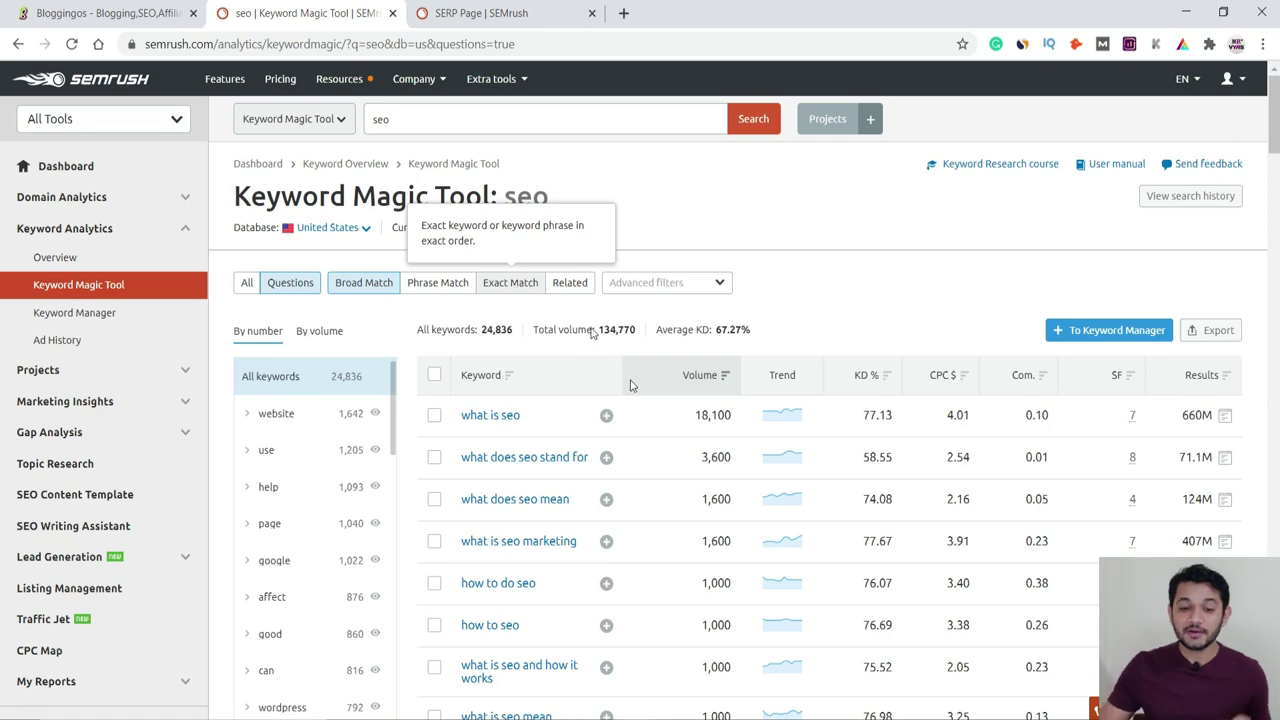
scroll(643, 420, down, 5)
scroll(645, 422, up, 5)
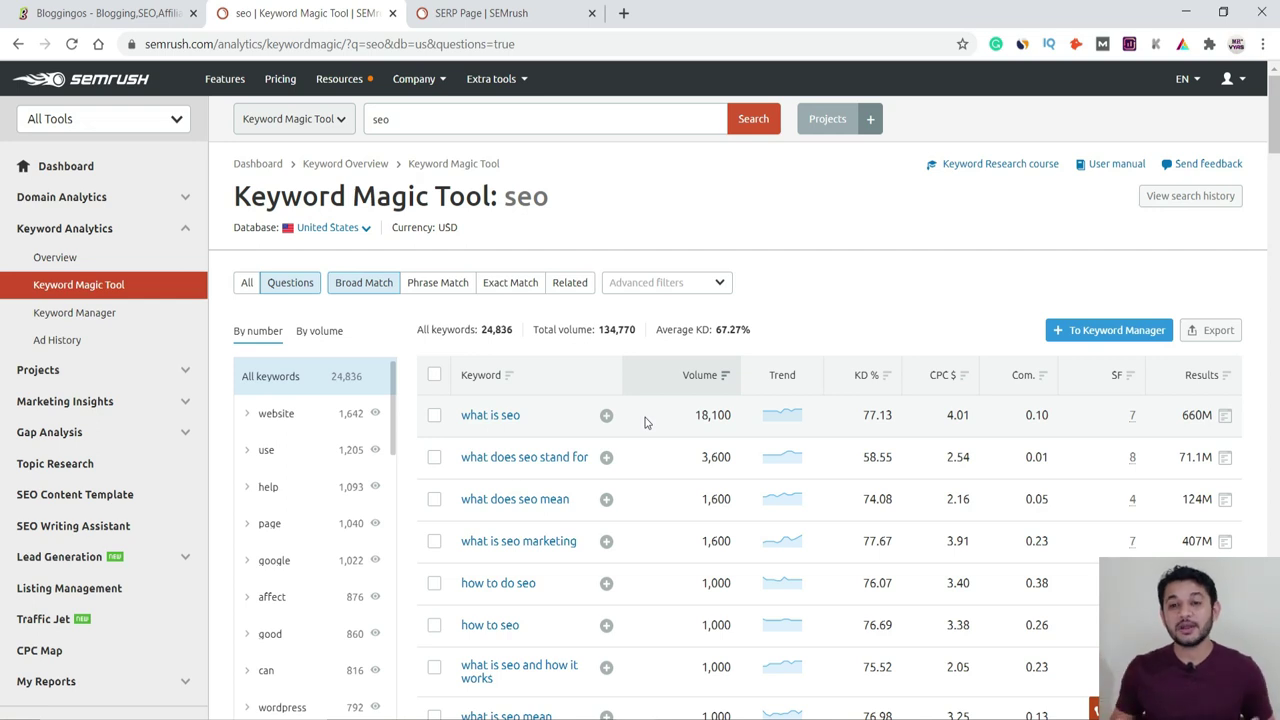
- Apply an advanced filter limiting the question keywords to a KD % from 0 to 39
click(907, 272)
click(722, 285)
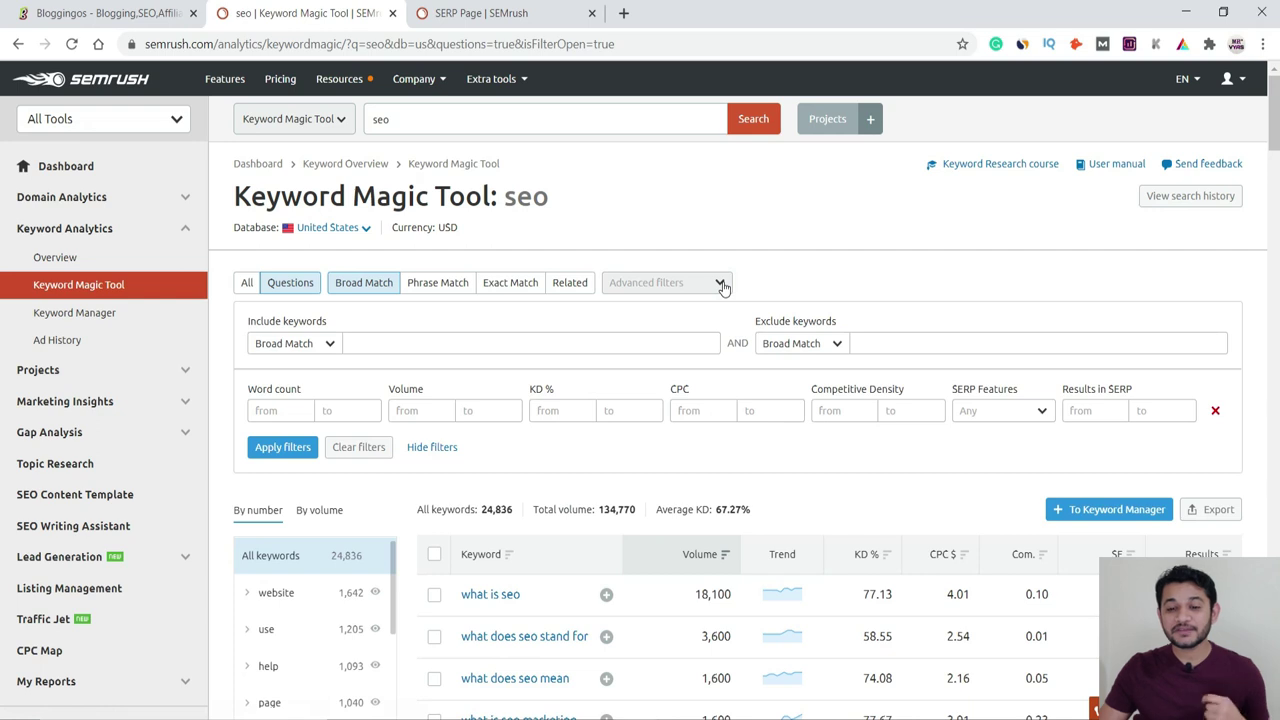
click(558, 411)
text(0)
key(Tab)
text(39)
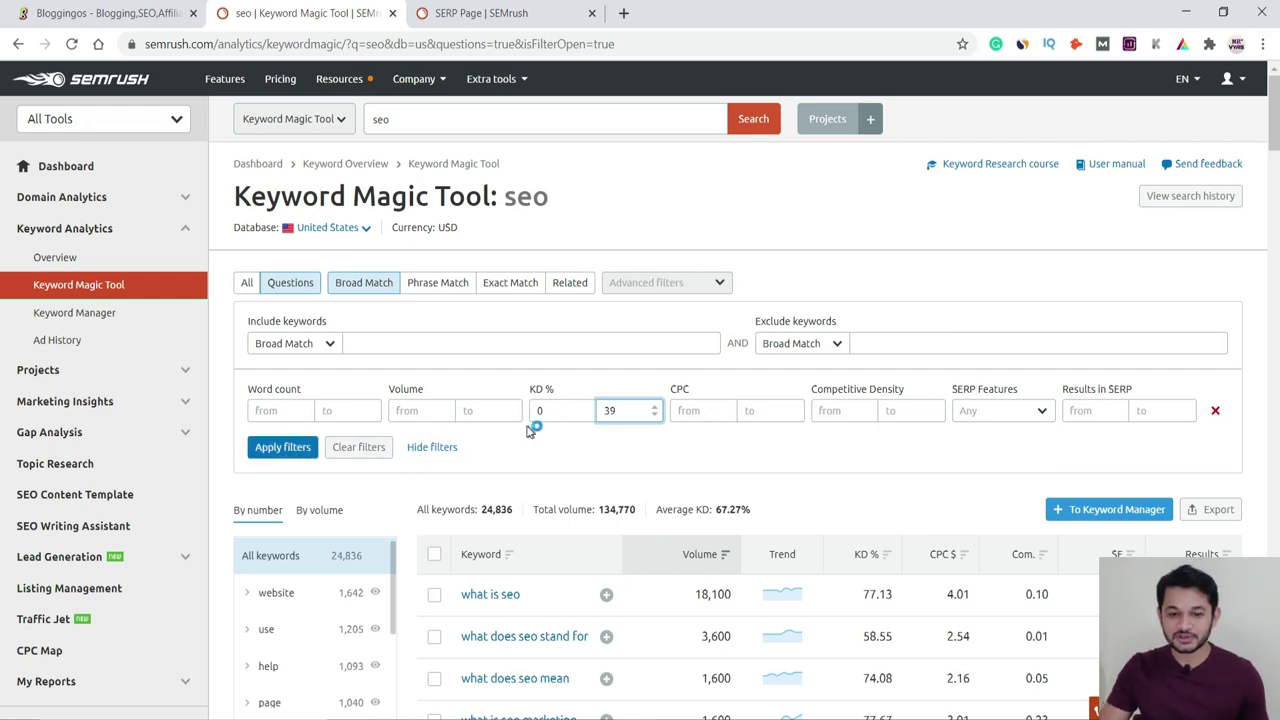
click(536, 411)
click(617, 410)
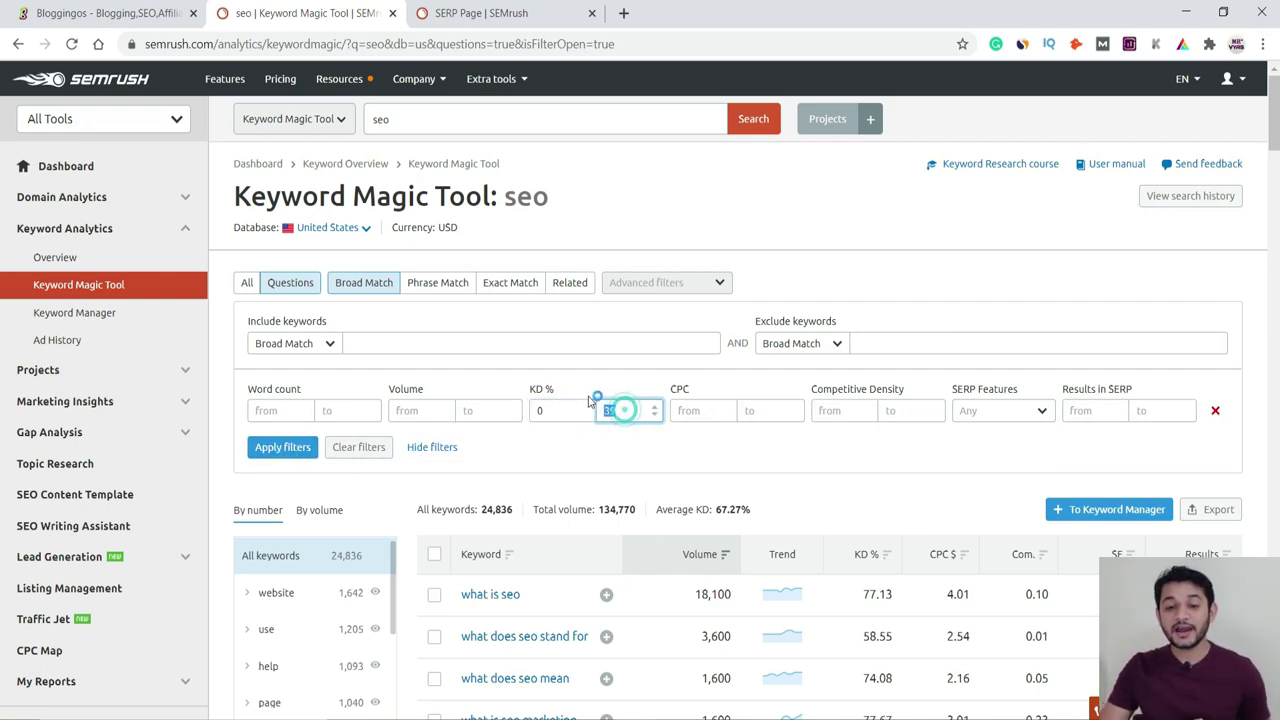
click(283, 449)
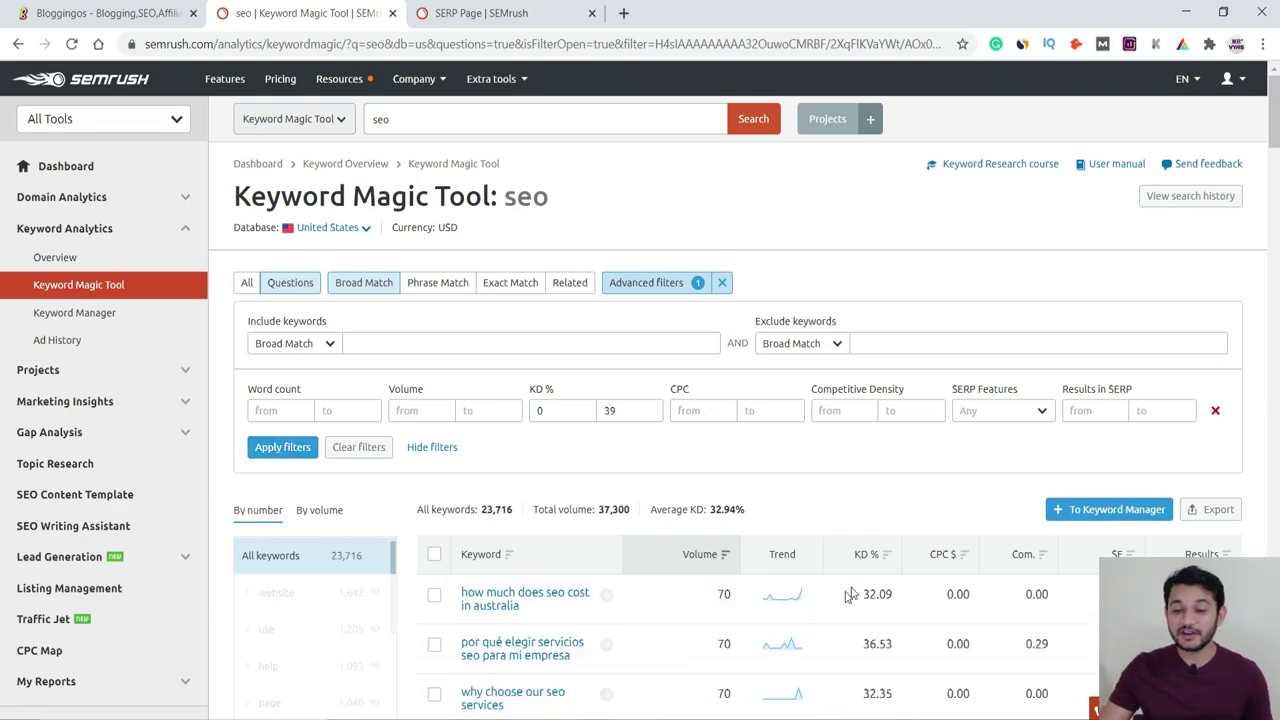
- Examine the filtered question keywords, comparing their search volume and keyword difficulty
scroll(632, 420, down, 2)
scroll(632, 420, down, 4)
scroll(632, 420, up, 5)
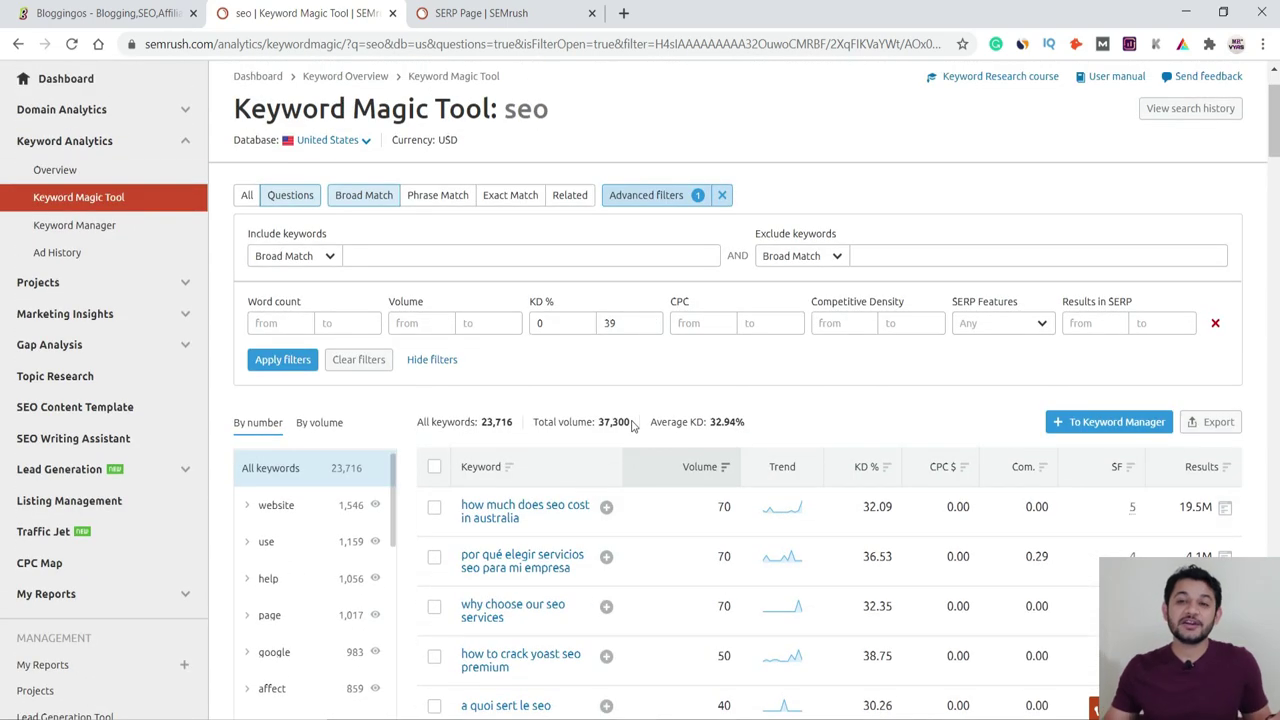
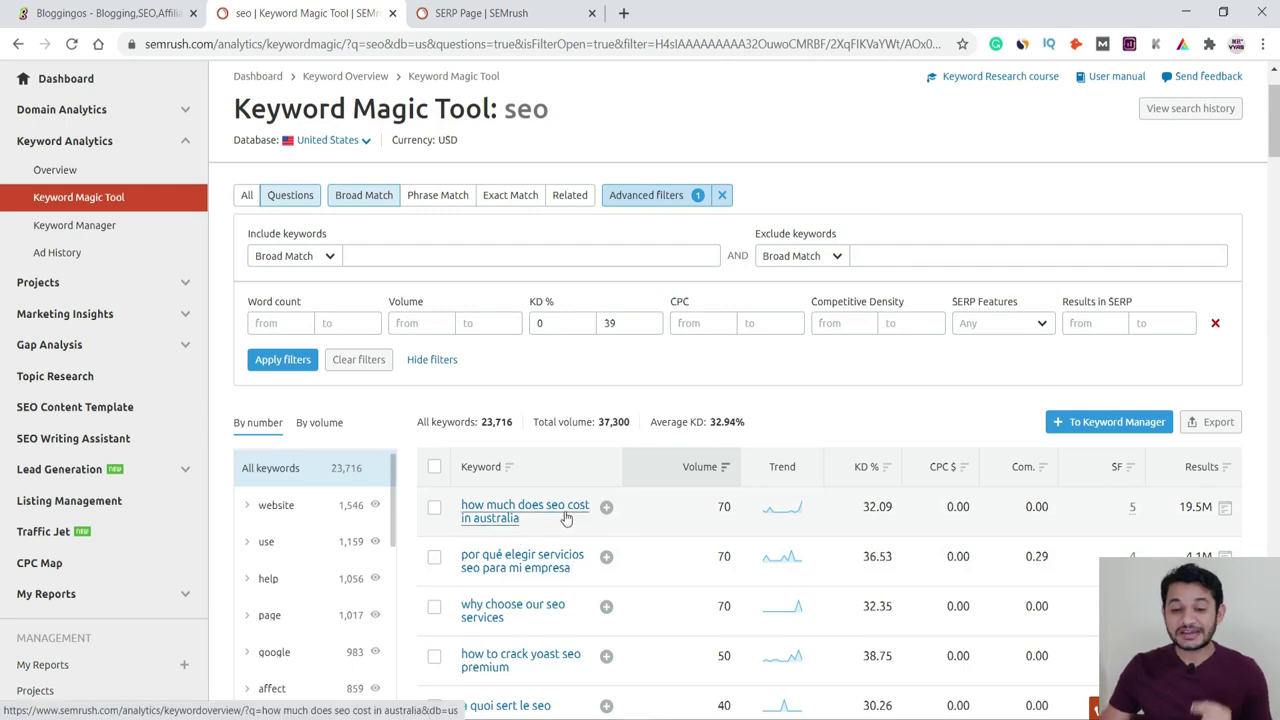
scroll(566, 518, down, 2)
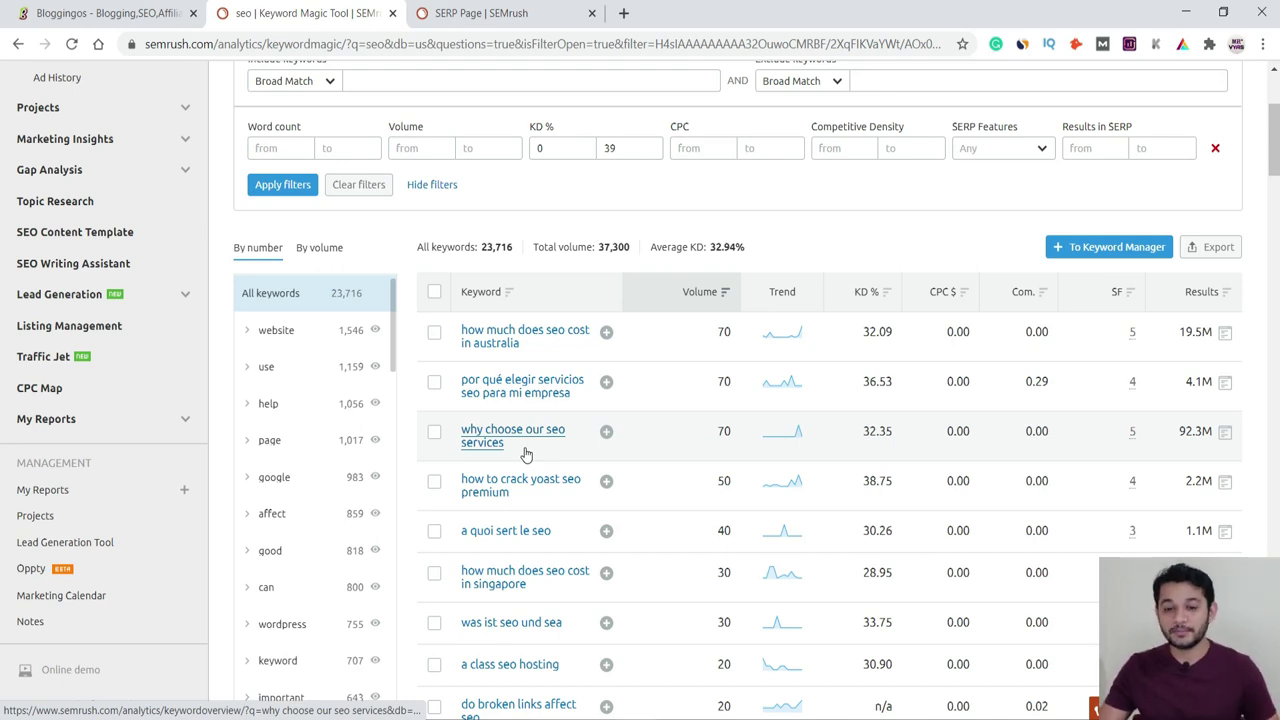
scroll(526, 455, down, 3)
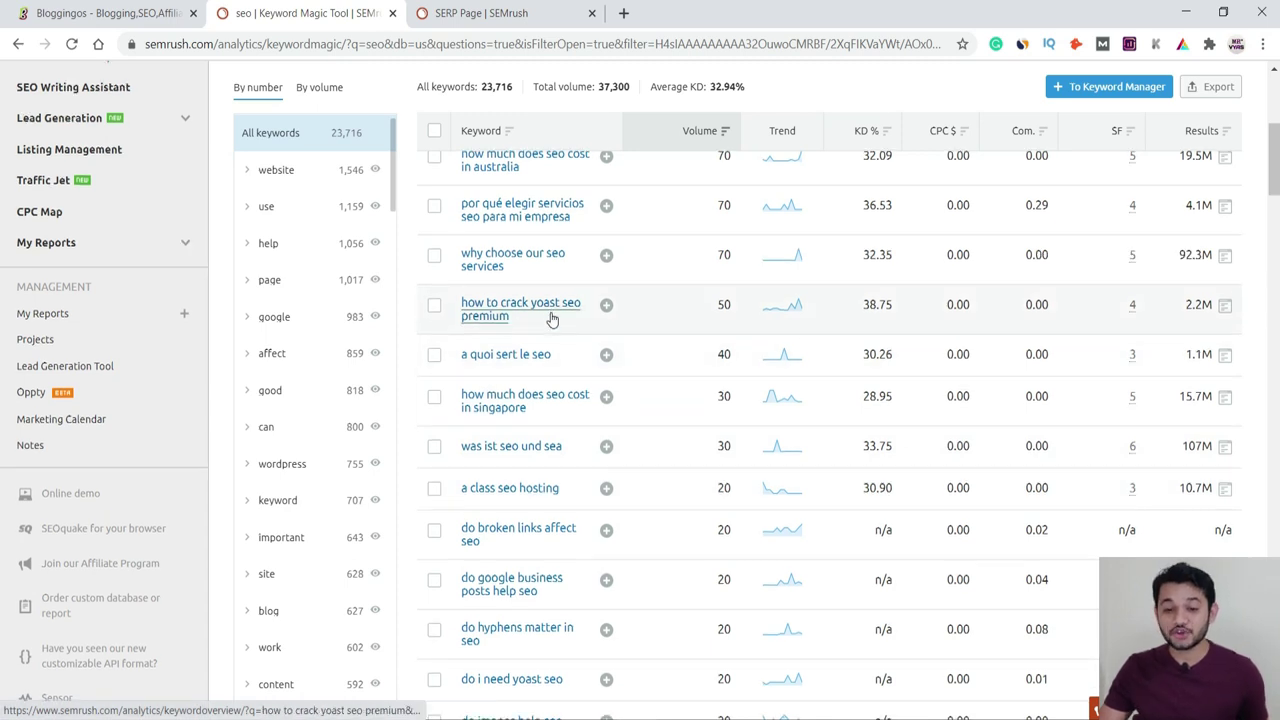
- Look further through the low-difficulty question keywords for "seo", checking the volume and trend of the lower-volume entries
scroll(551, 318, down, 4)
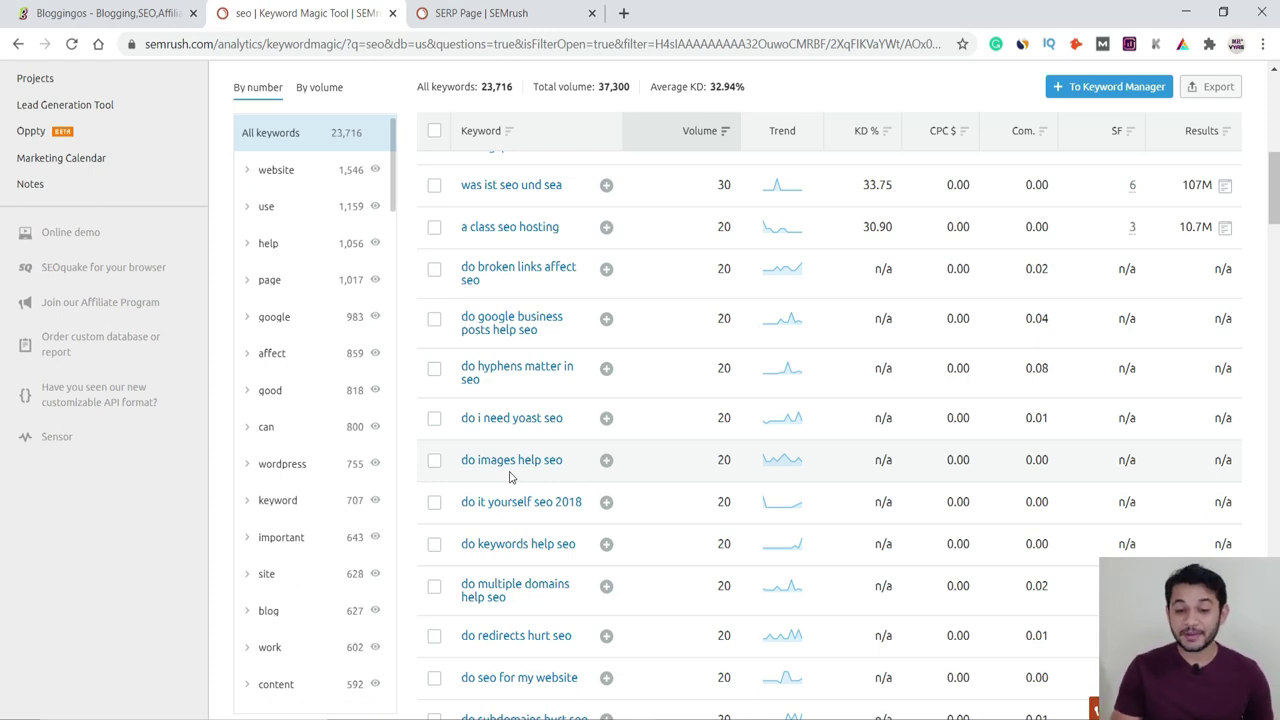
scroll(511, 477, down, 3)
key(Home)
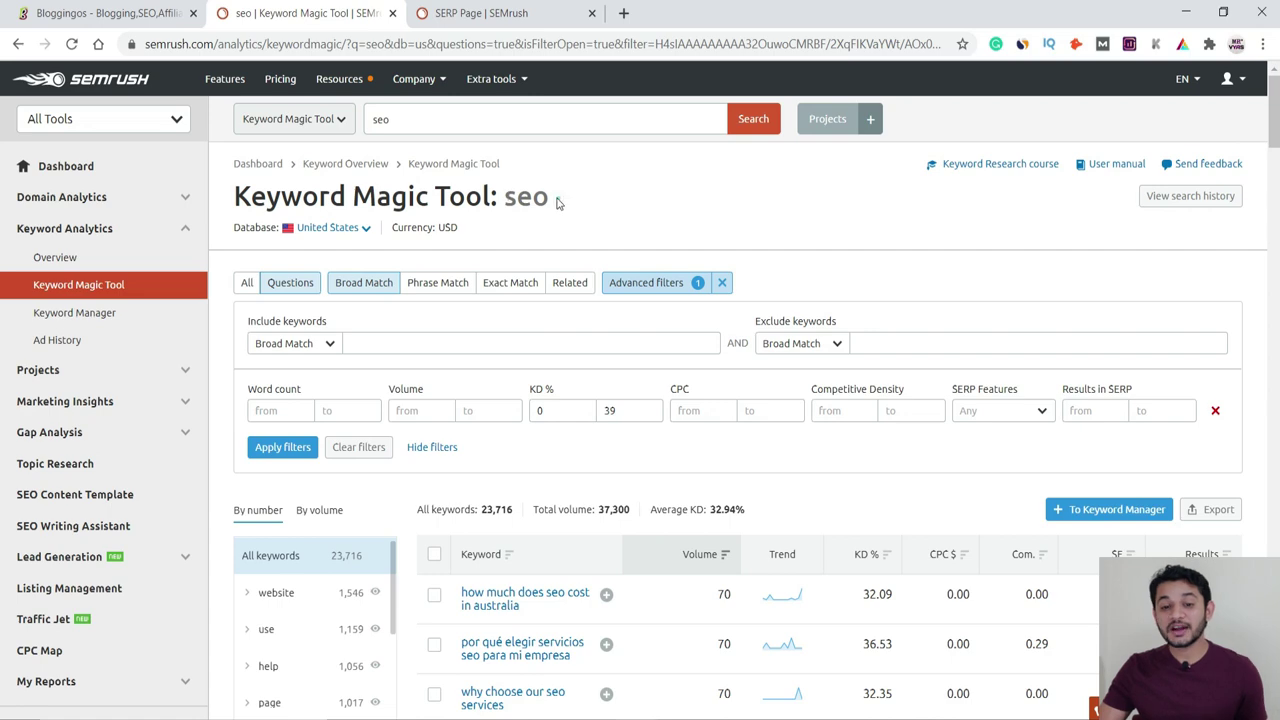
drag(560, 203, 504, 198)
scroll(533, 400, down, 3)
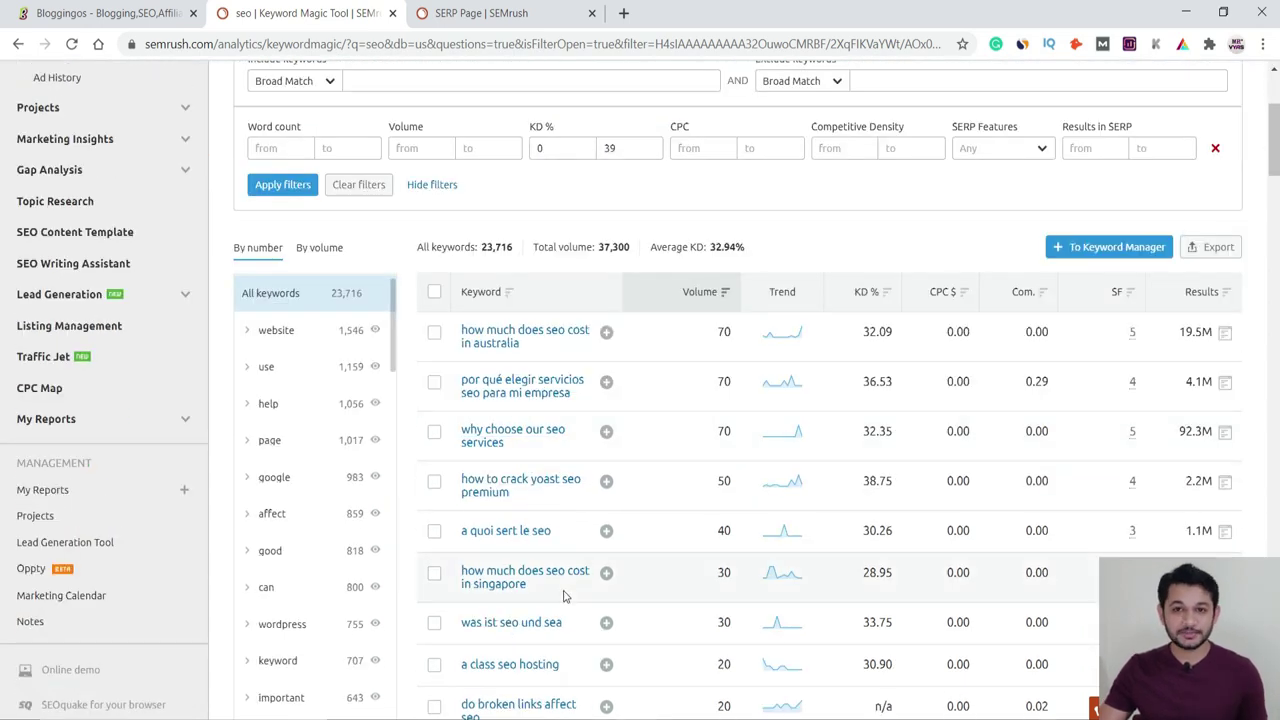
scroll(563, 596, up, 3)
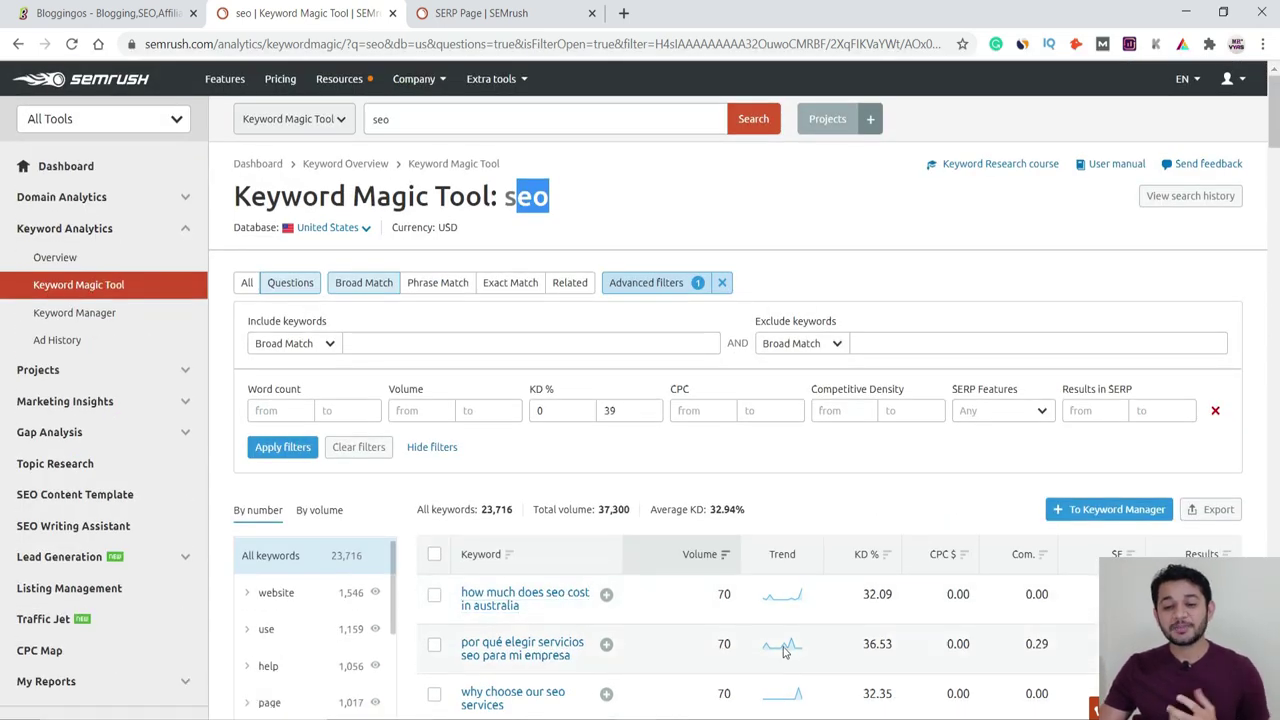
scroll(760, 650, down, 6)
scroll(736, 673, down, 2)
scroll(738, 673, up, 8)
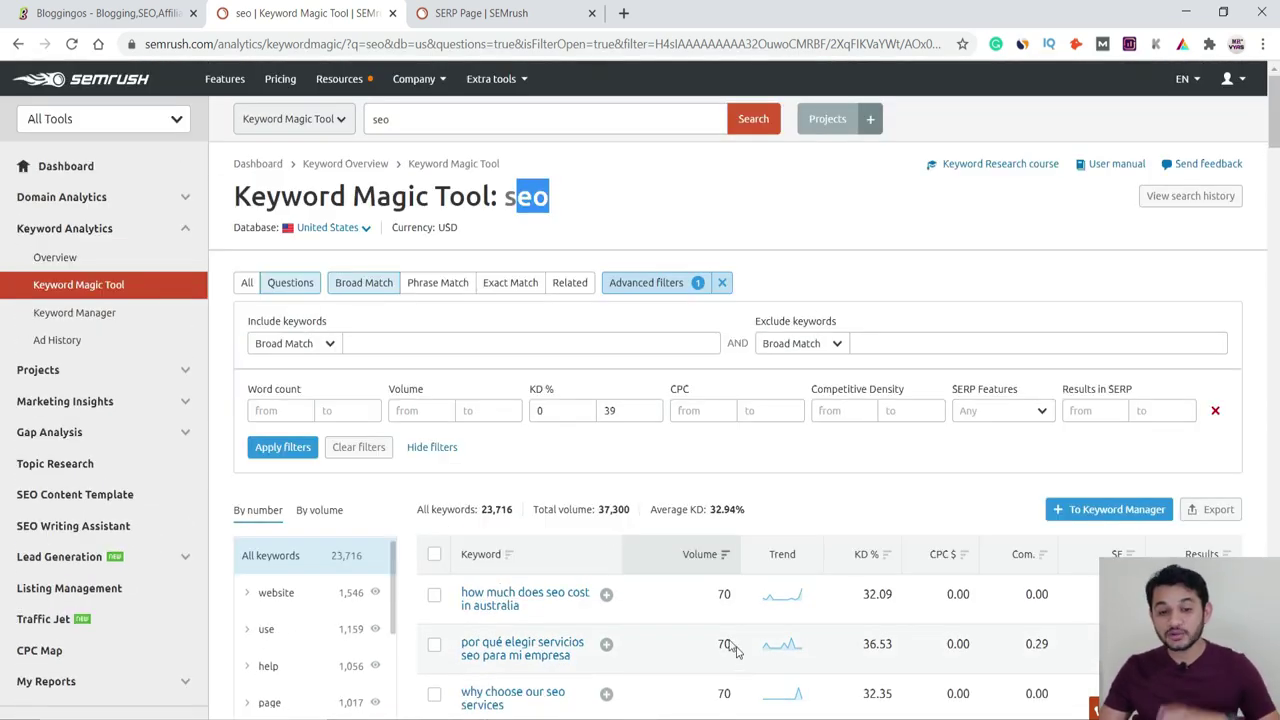
- Add a minimum search volume of 50 to the question keyword filters, apply them and review the resulting keywords
click(424, 410)
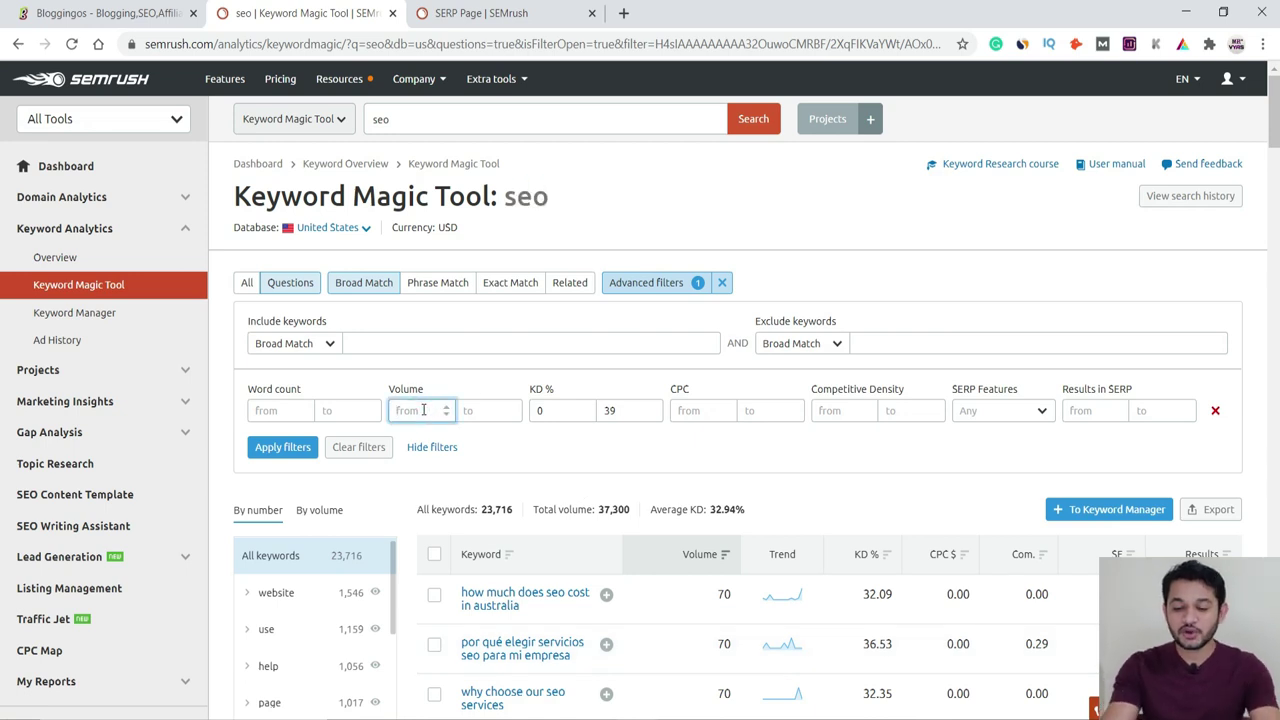
text(20)
key(Tab)
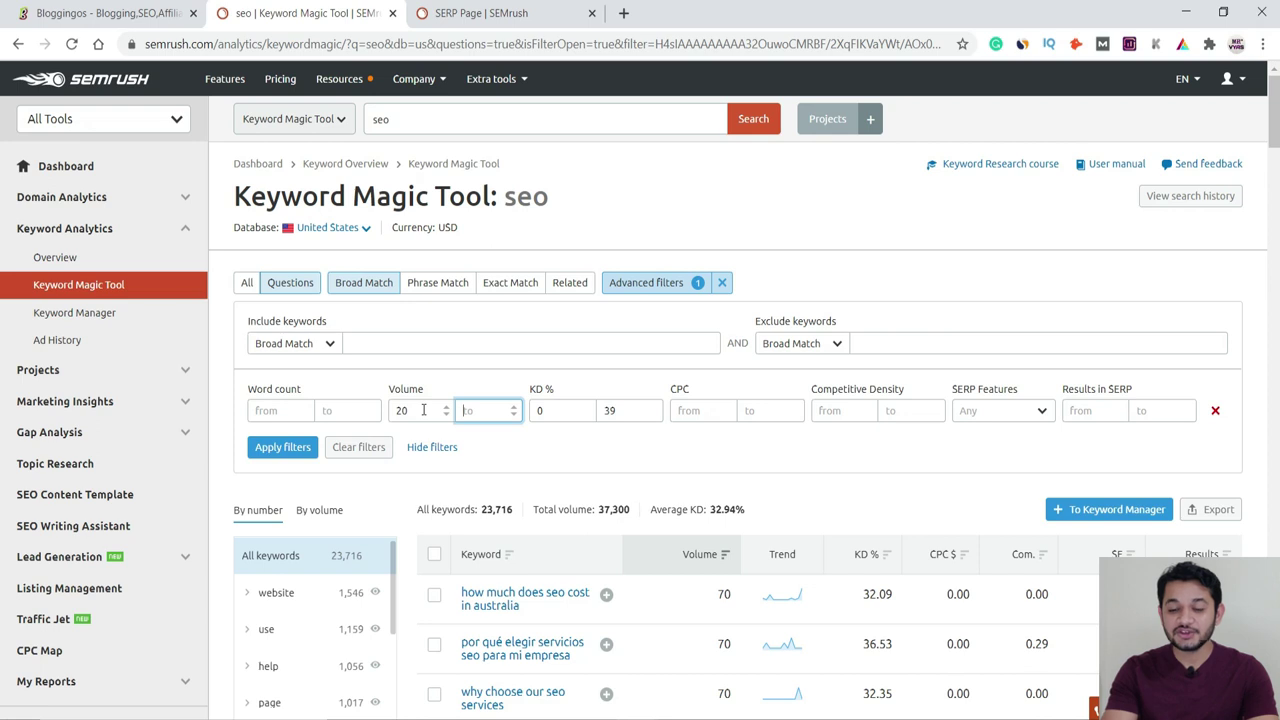
drag(423, 410, 386, 412)
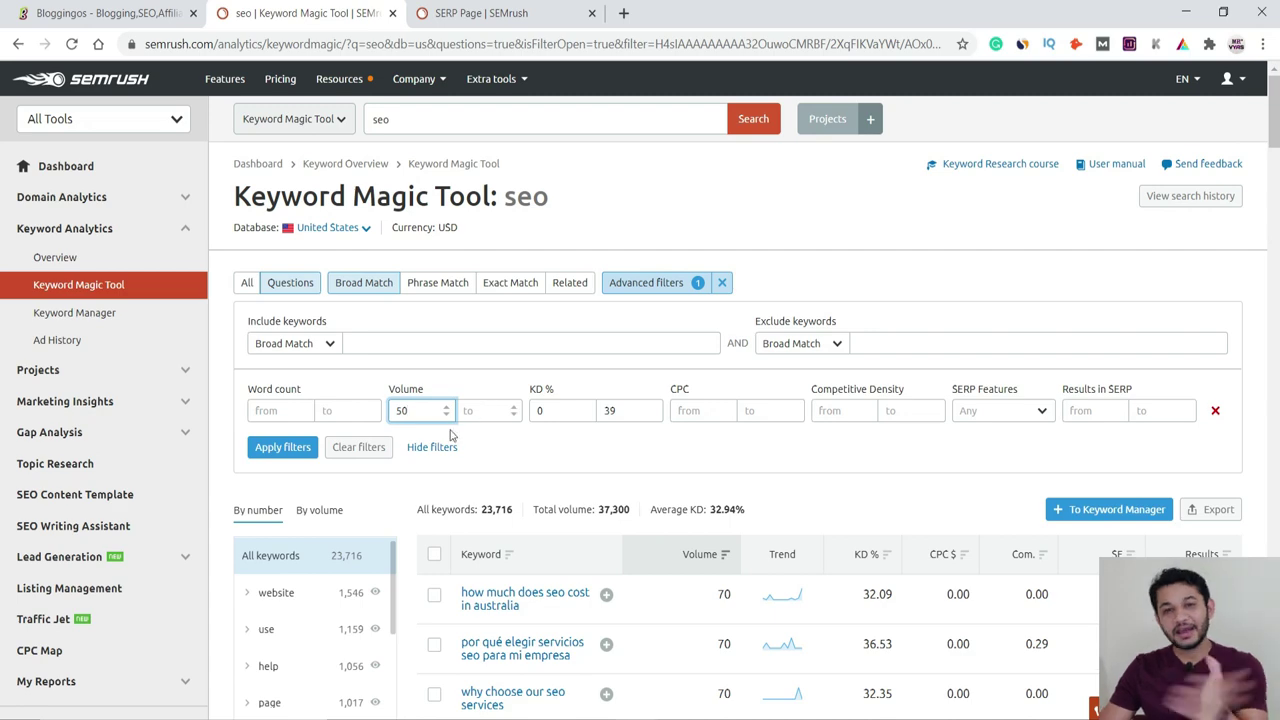
click(285, 449)
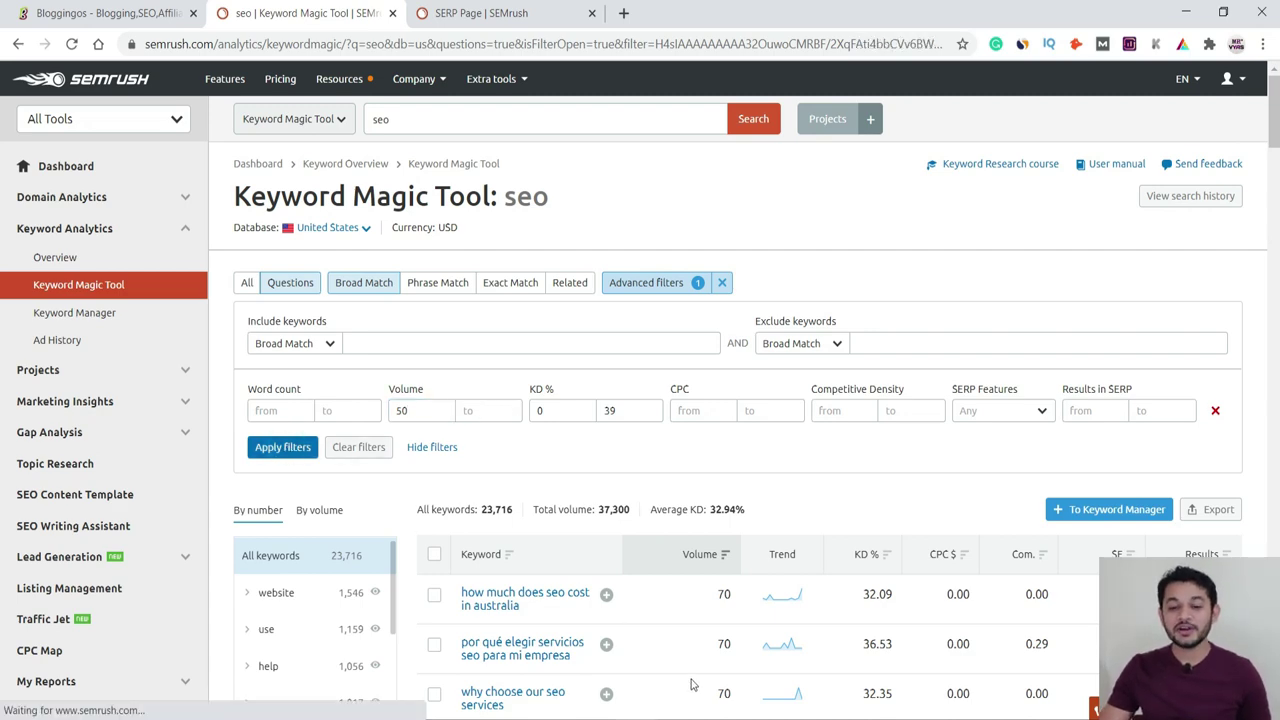
scroll(691, 683, down, 3)
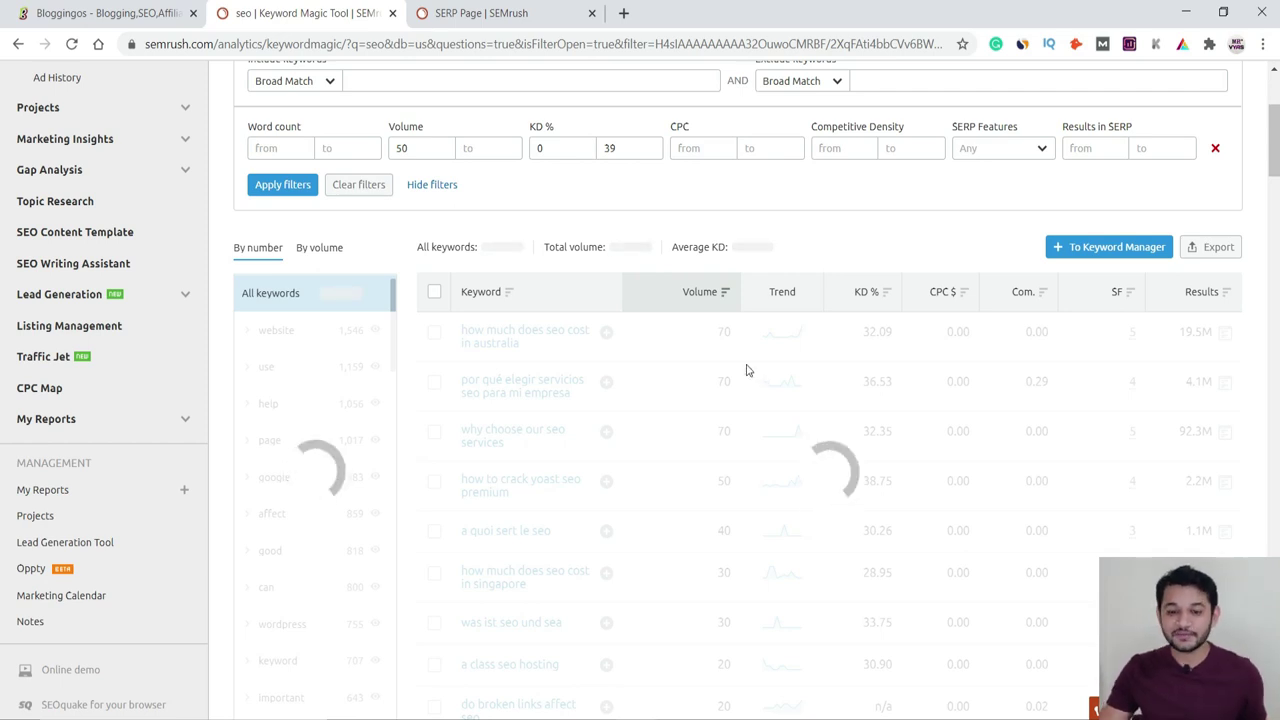
scroll(731, 500, down, 2)
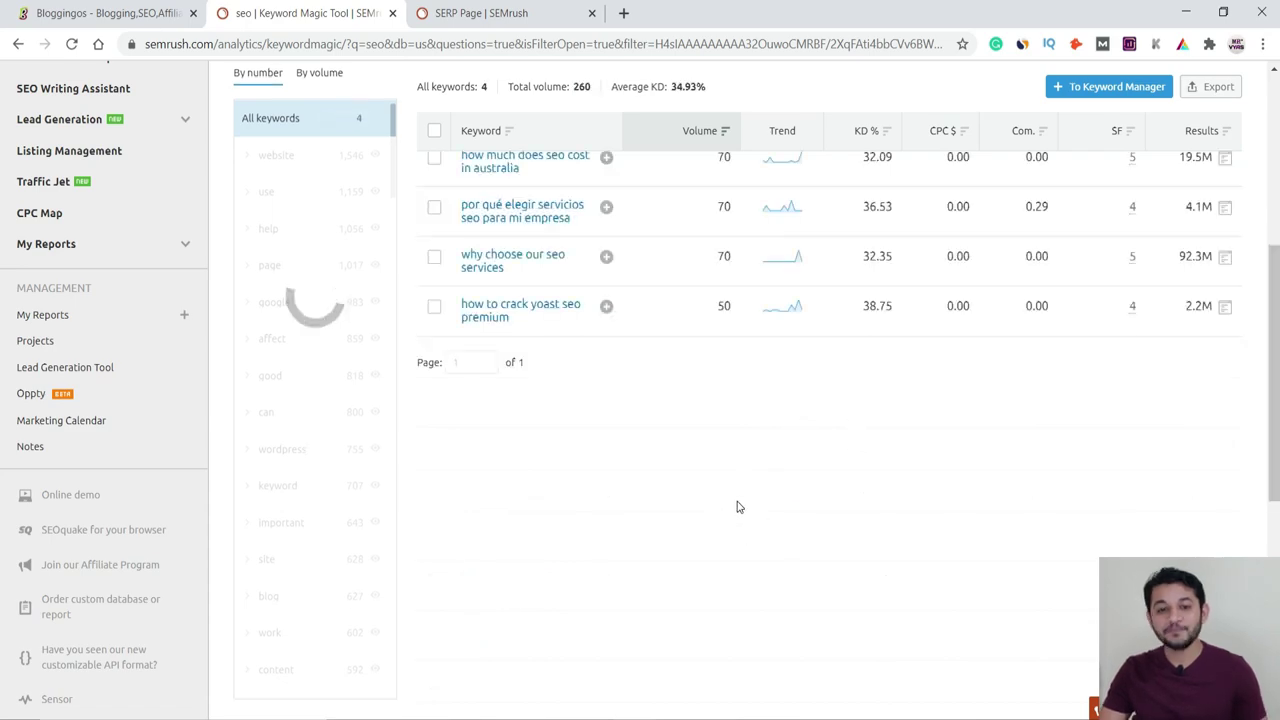
scroll(508, 194, up, 2)
drag(495, 253, 400, 248)
click(710, 606)
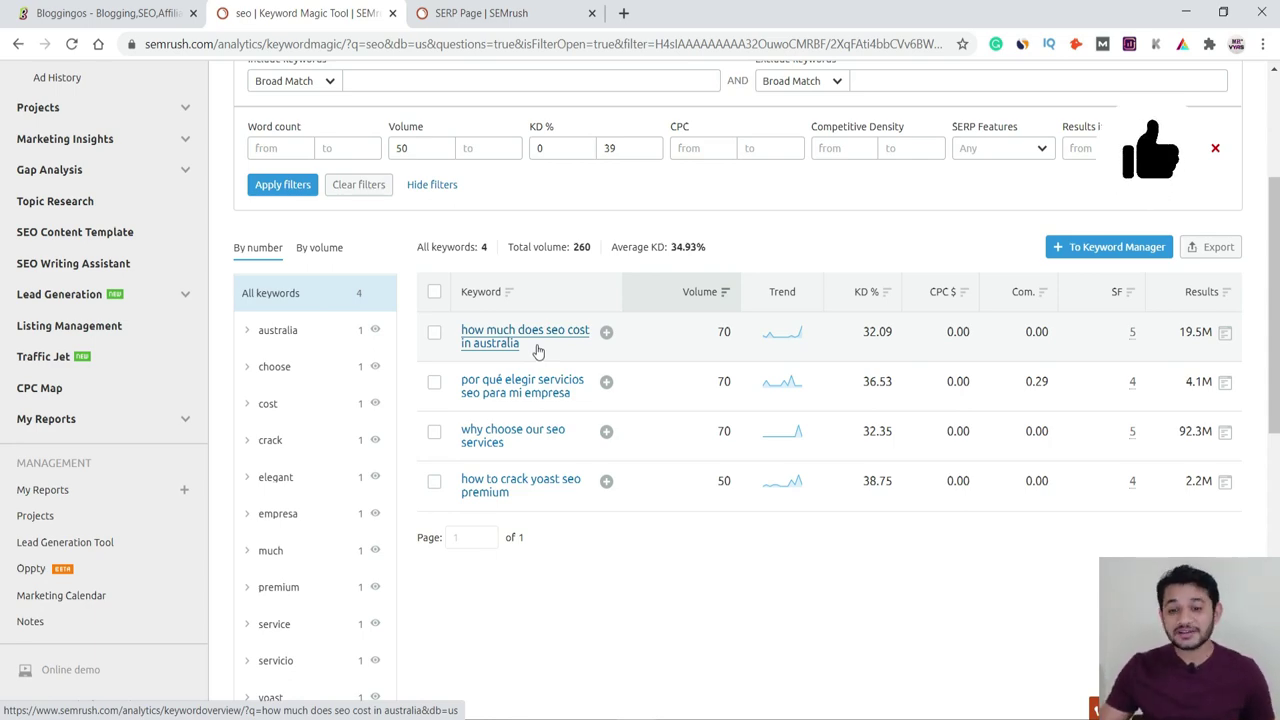
scroll(538, 355, up, 3)
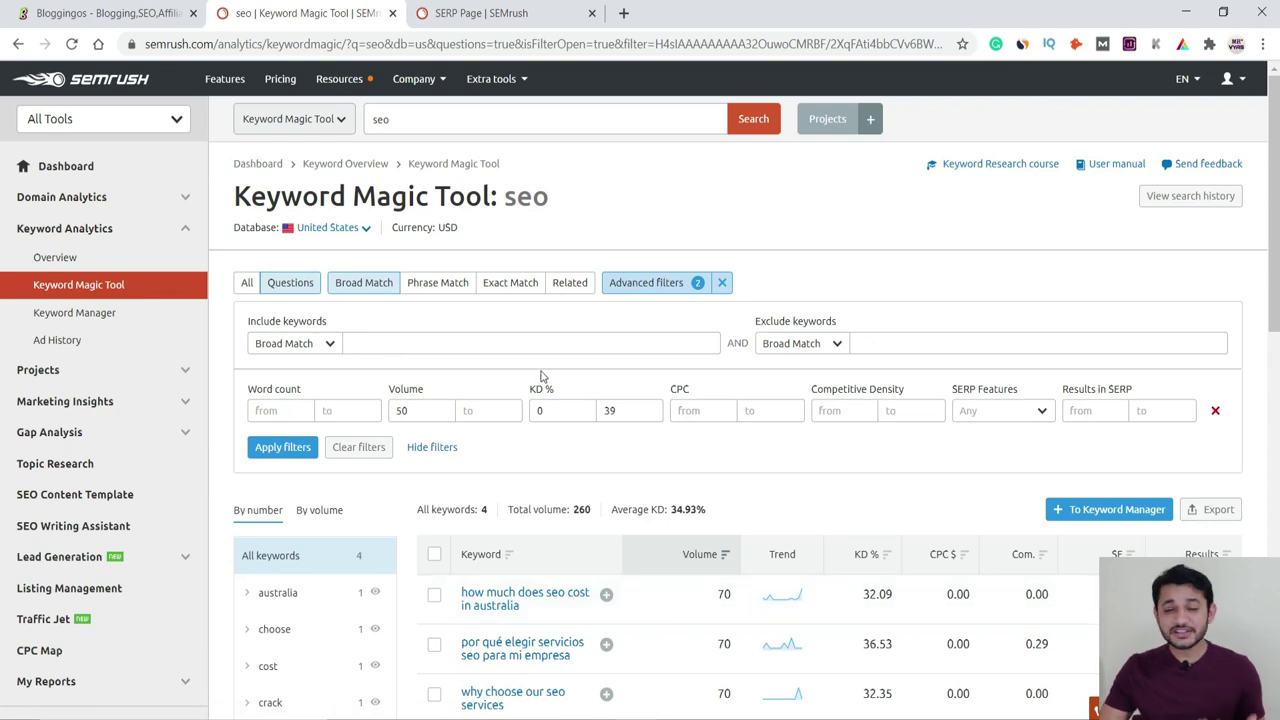
- Search Google for "backlinko" in a new tab and copy the link address of the backlinko.com result
click(620, 12)
text(backl)
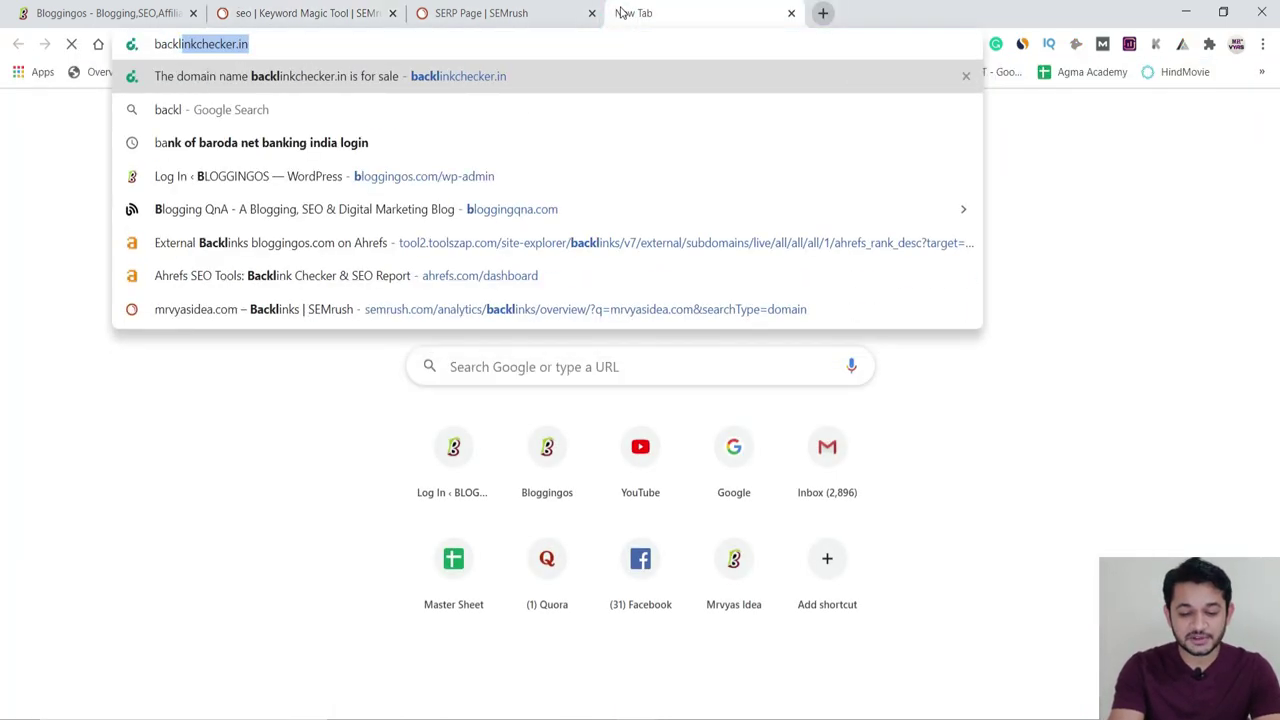
text(inko)
key(Return)
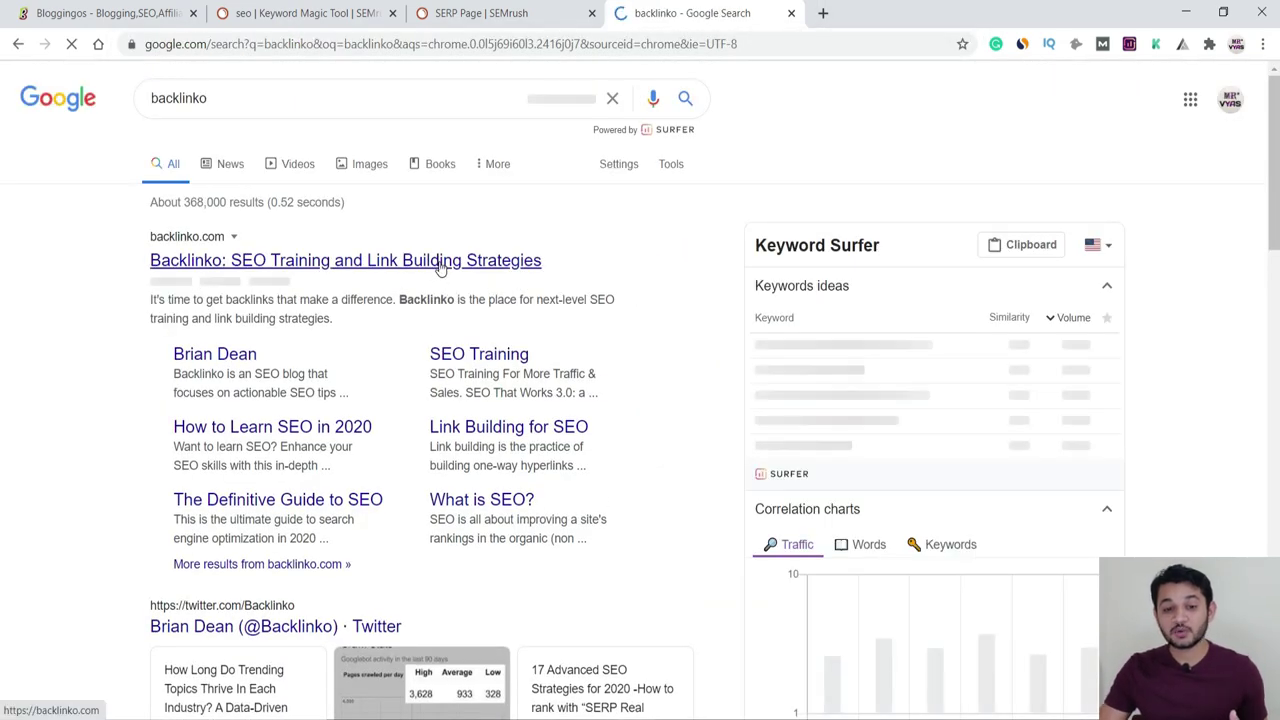
right_click(440, 266)
click(472, 370)
- Return to the SEMrush keyword research page and switch the search tool to Domain Overview
click(476, 12)
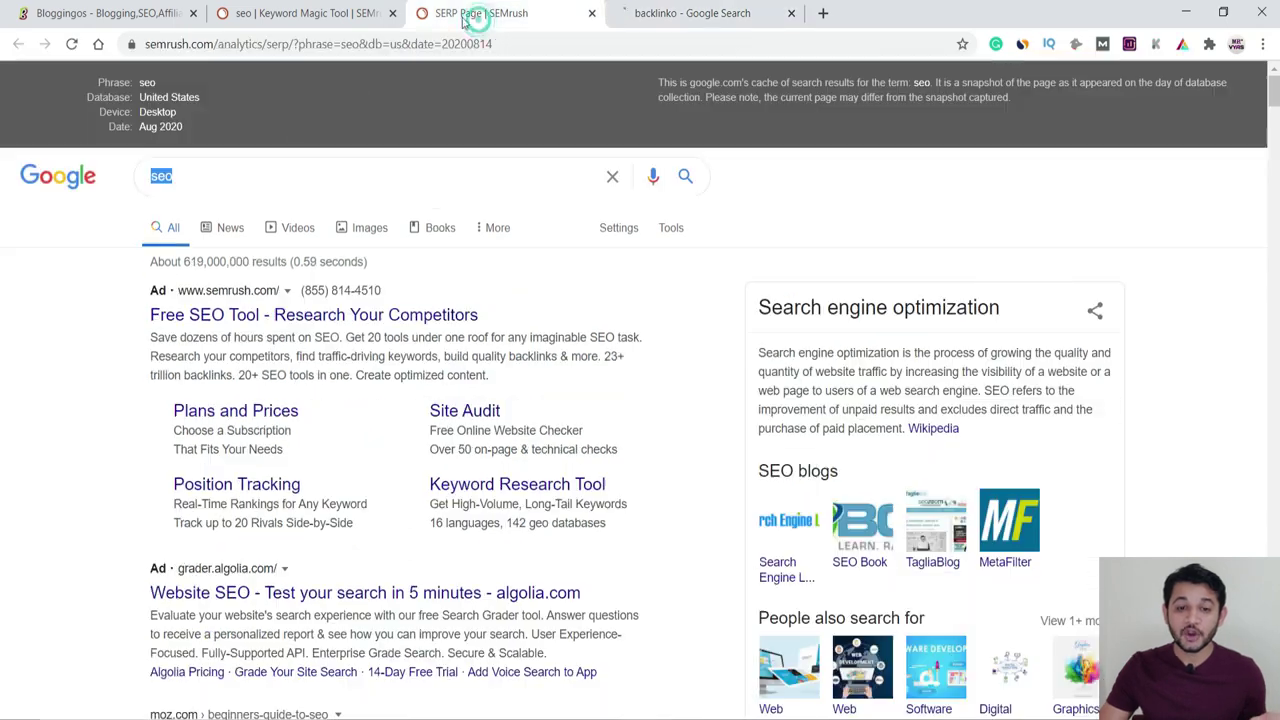
click(305, 12)
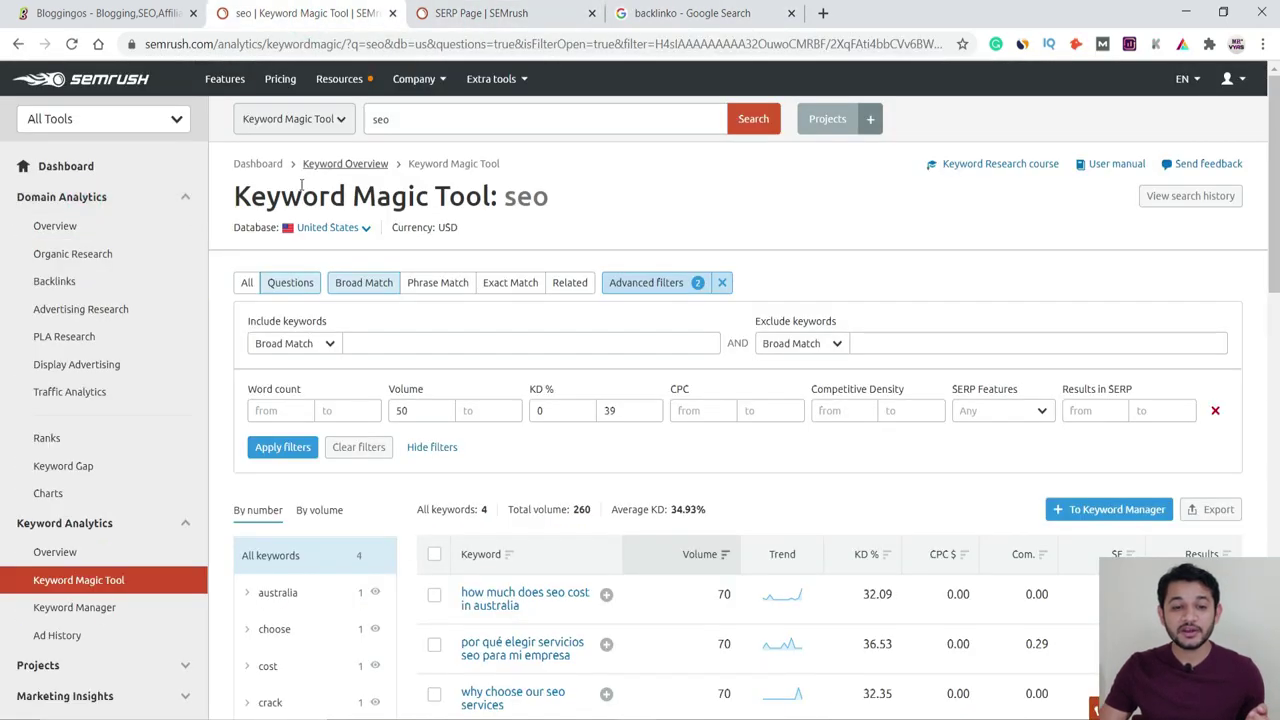
click(660, 118)
click(710, 118)
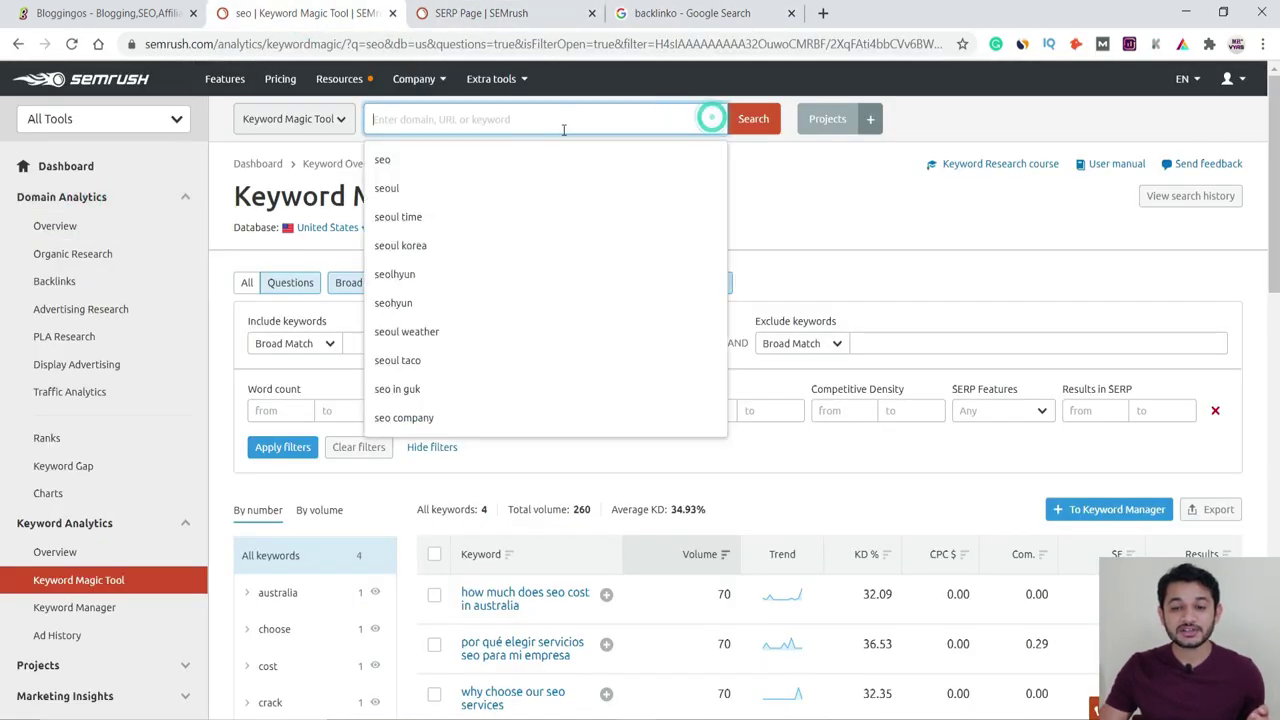
click(336, 119)
click(296, 166)
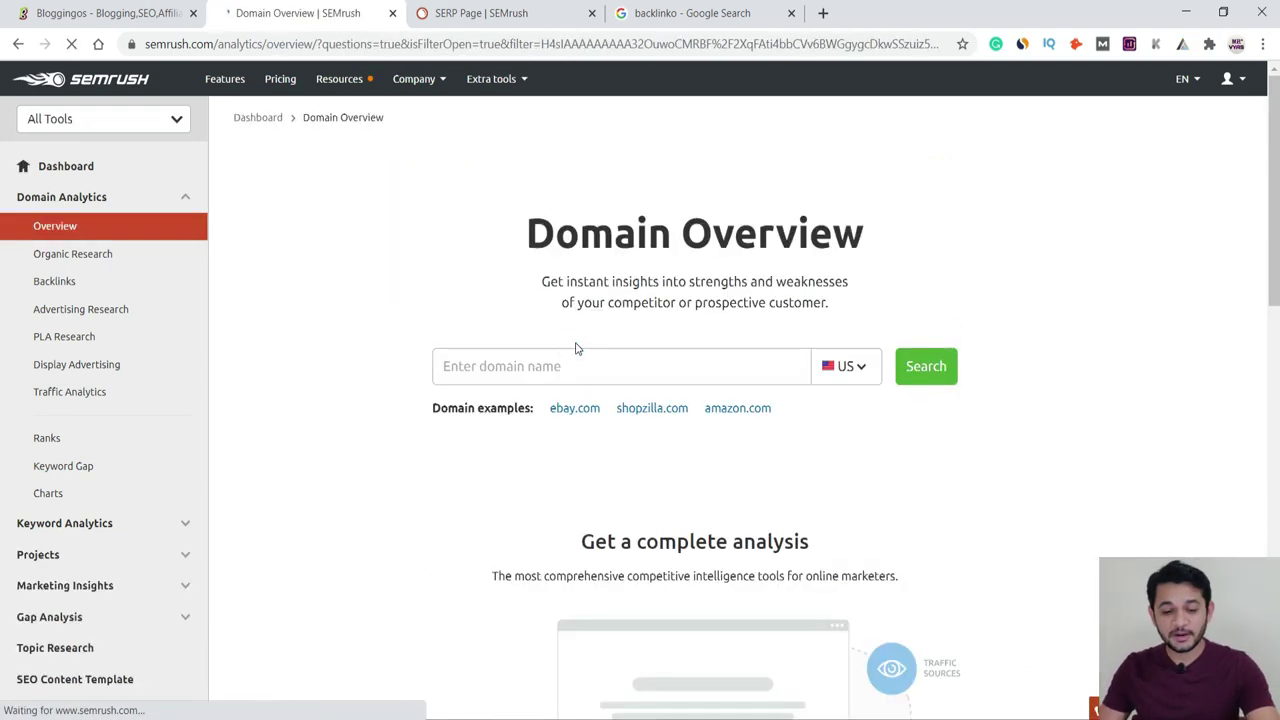
- Run a Domain Overview search for the copied backlinko.com address in the US database
click(543, 366)
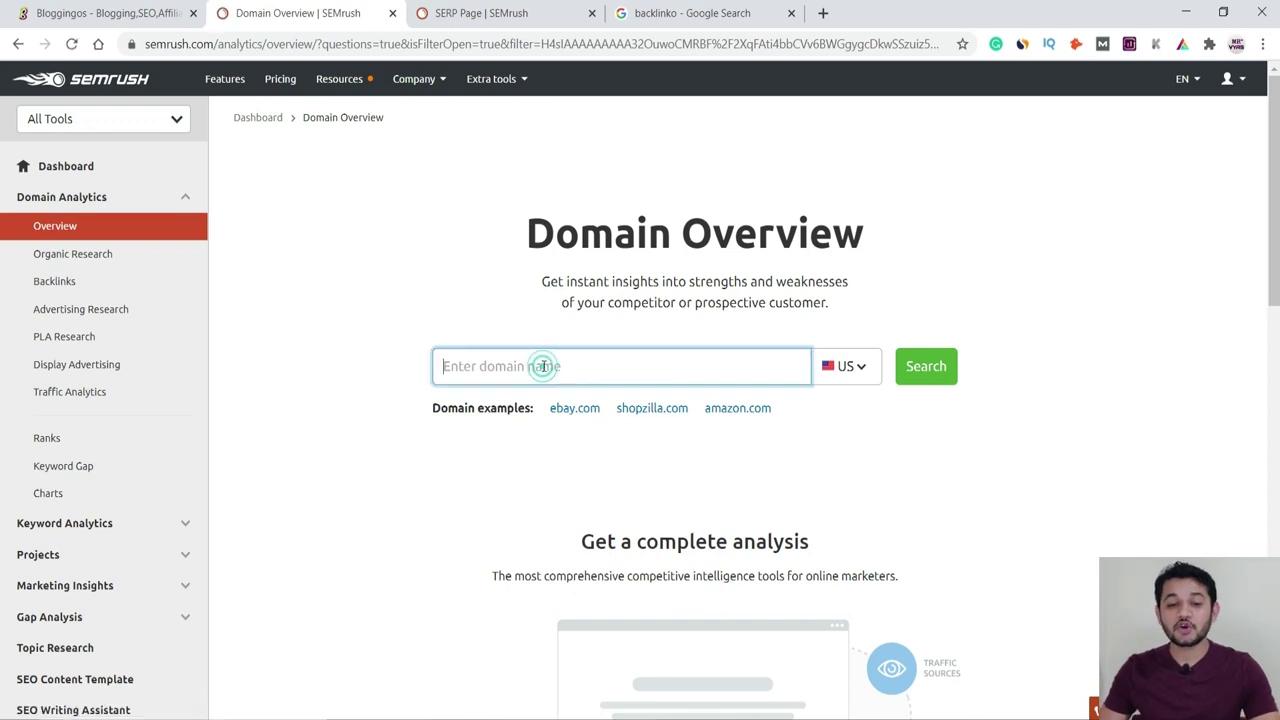
key(ctrl+v)
click(920, 367)
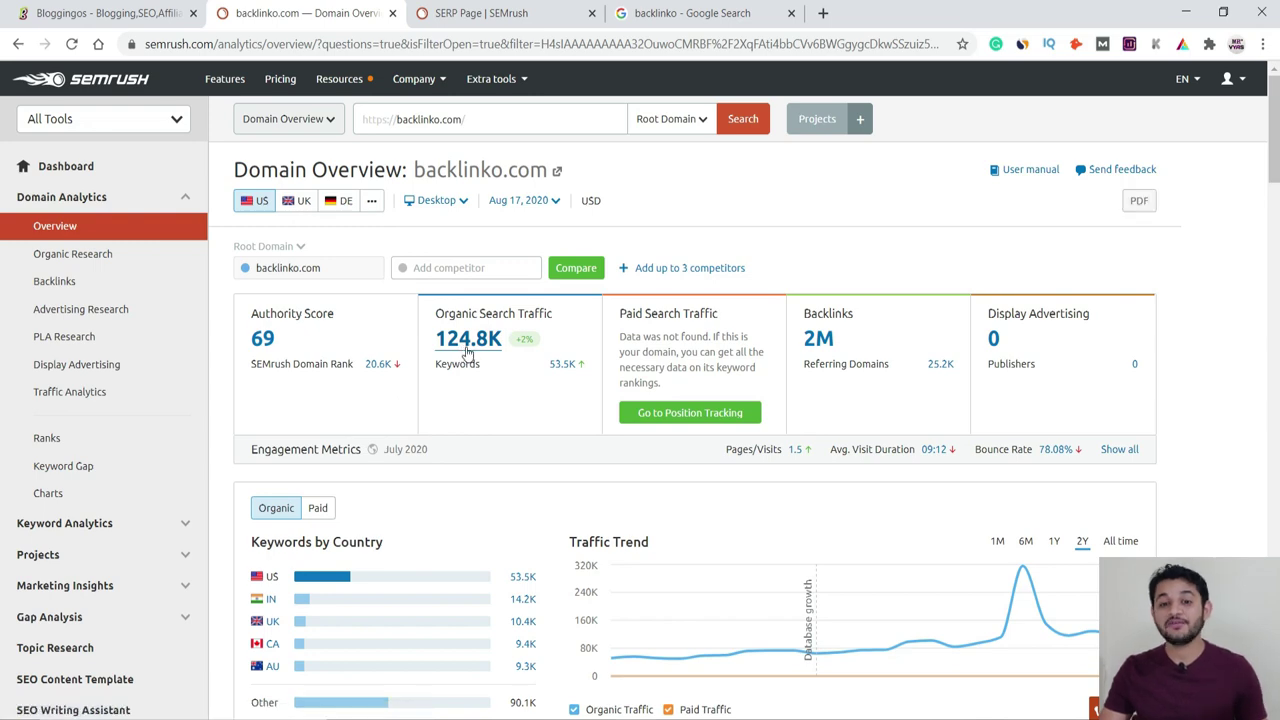
- Open the full organic search positions report for backlinko.com from its top organic keywords and look over the ranked keywords
scroll(488, 531, down, 3)
scroll(488, 531, down, 5)
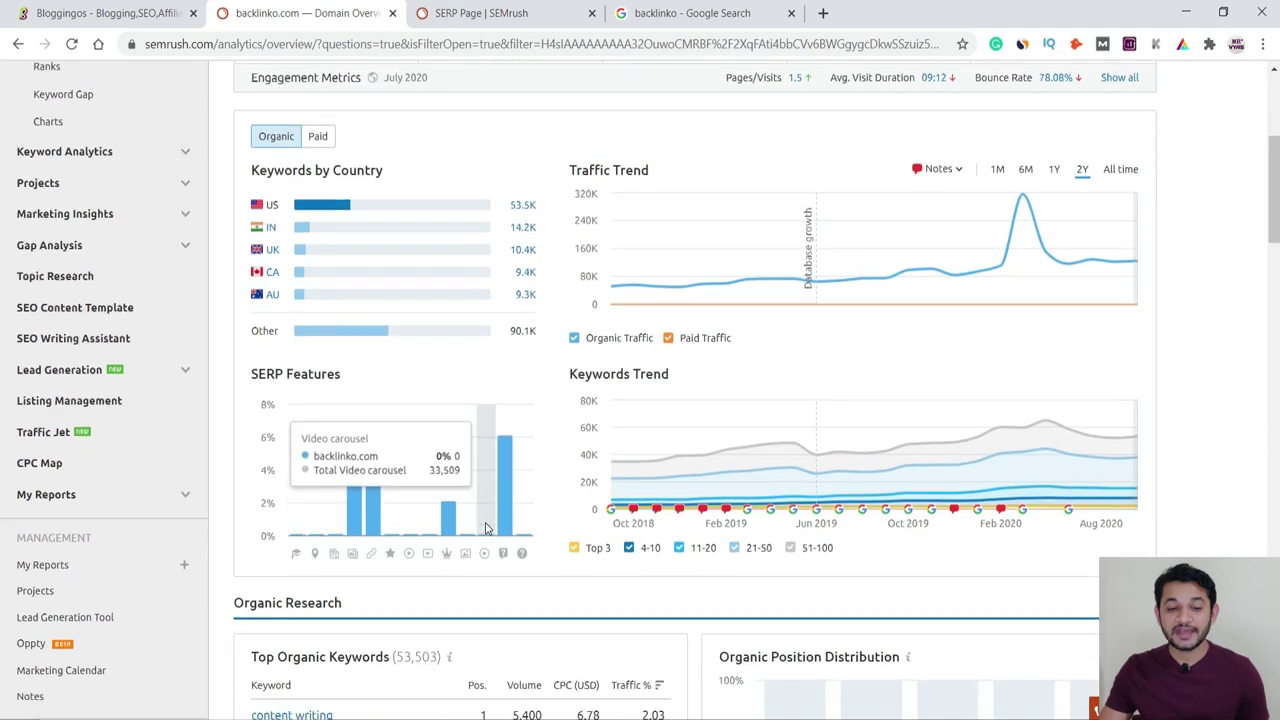
click(300, 558)
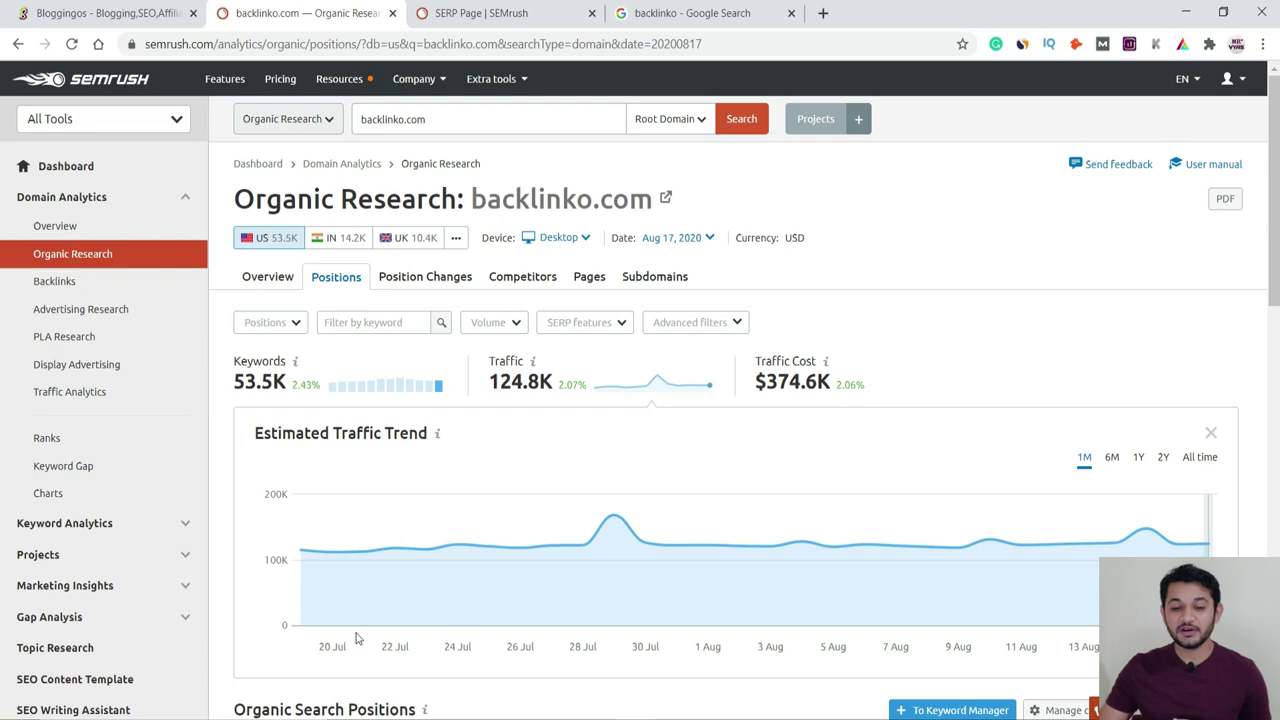
scroll(349, 633, down, 5)
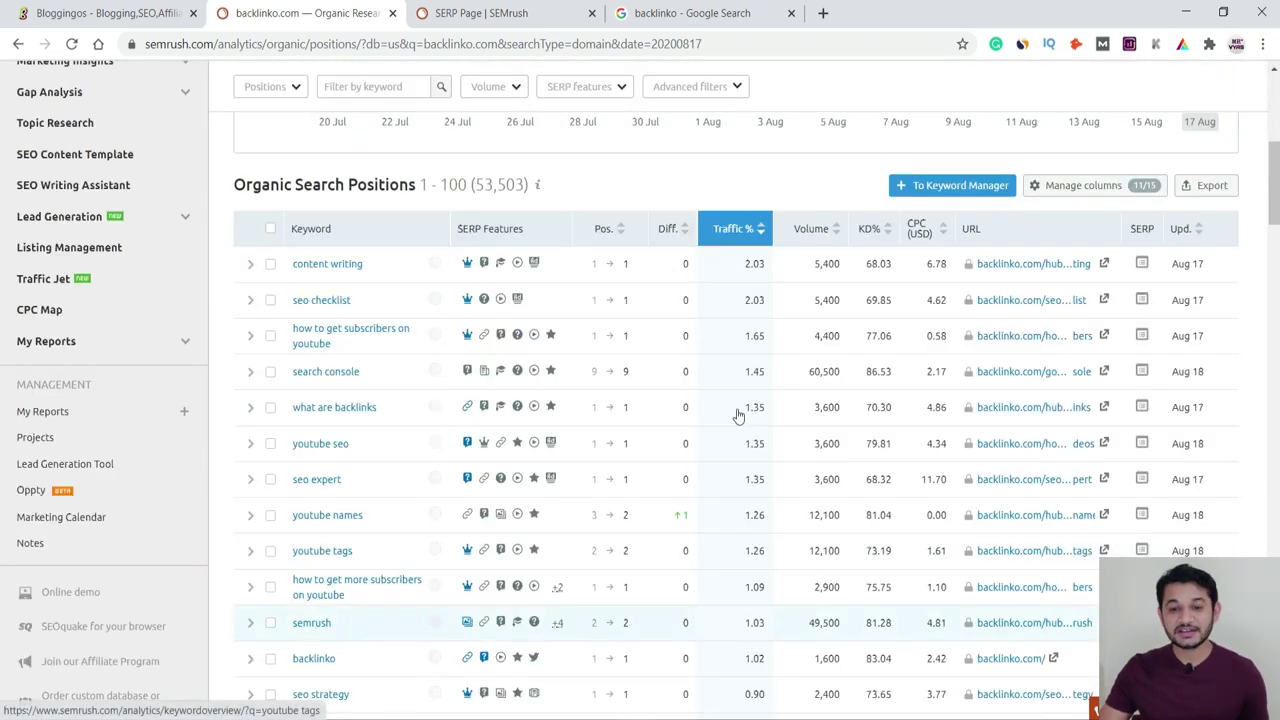
scroll(743, 410, up, 2)
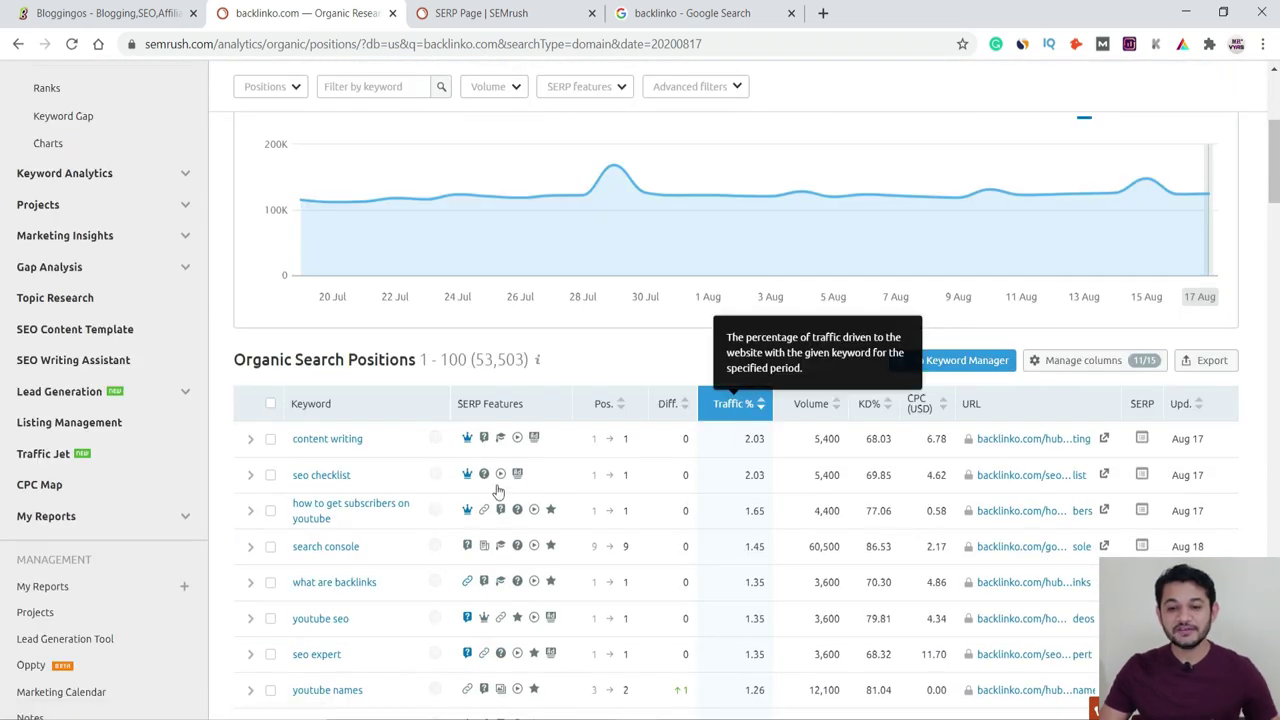
scroll(932, 430, up, 4)
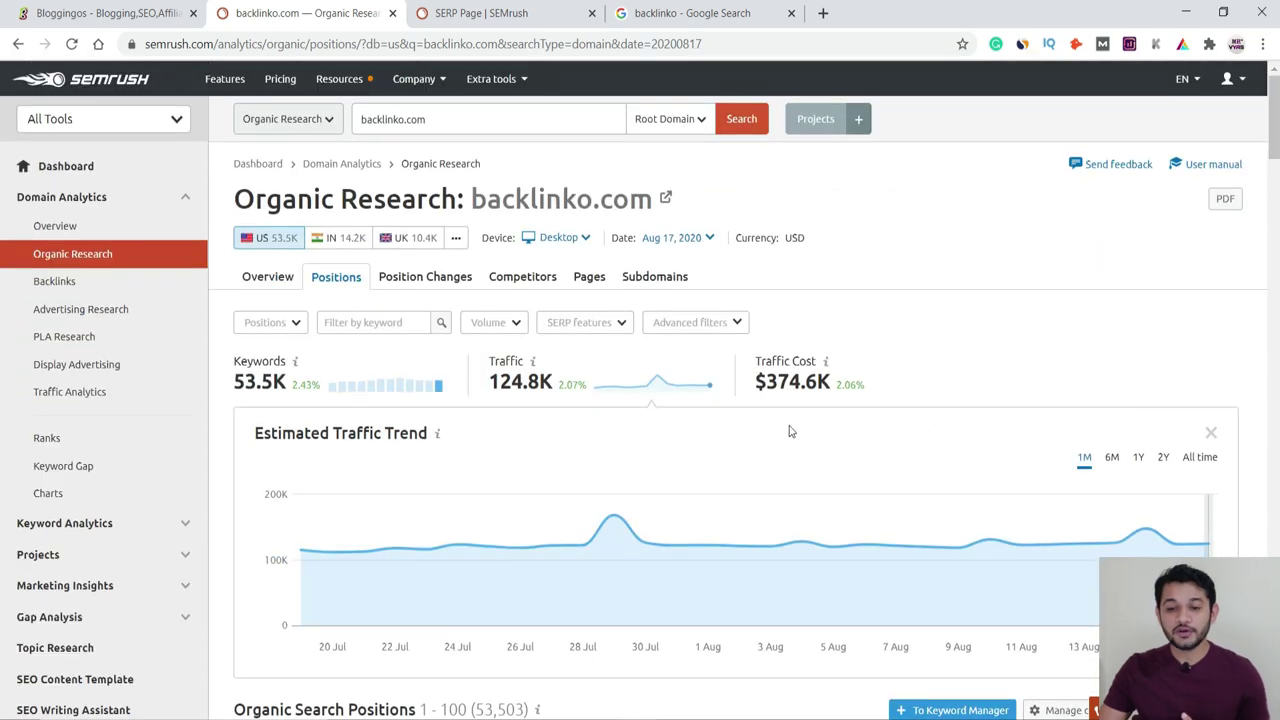
- Apply an advanced filter including only backlinko.com keywords with KD less than the chosen limit, and look over the filtered positions
click(737, 322)
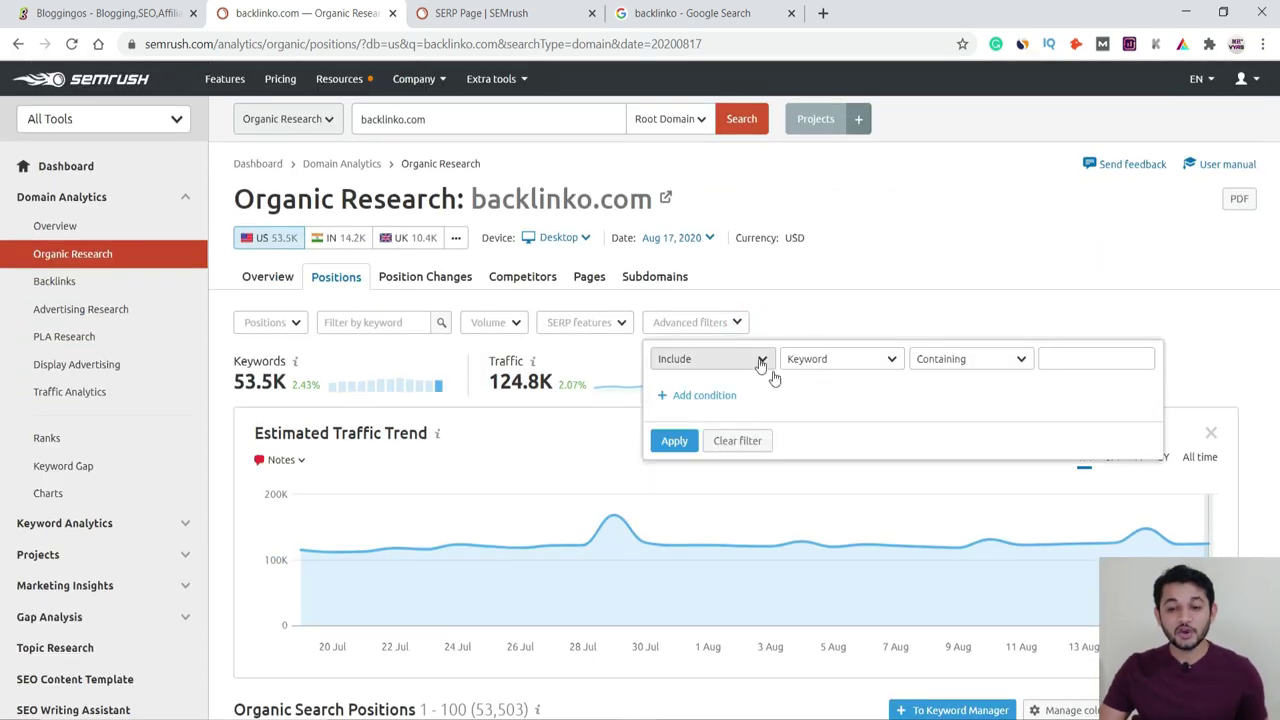
click(762, 358)
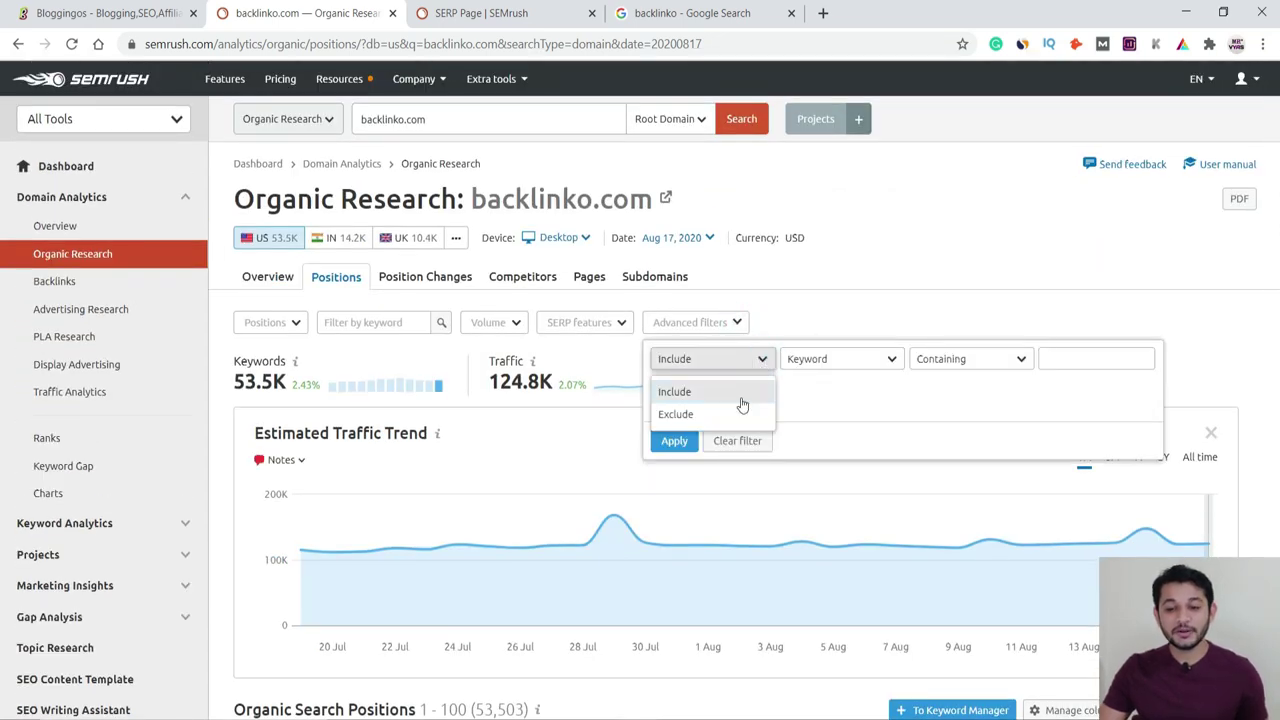
click(892, 359)
scroll(815, 556, down, 2)
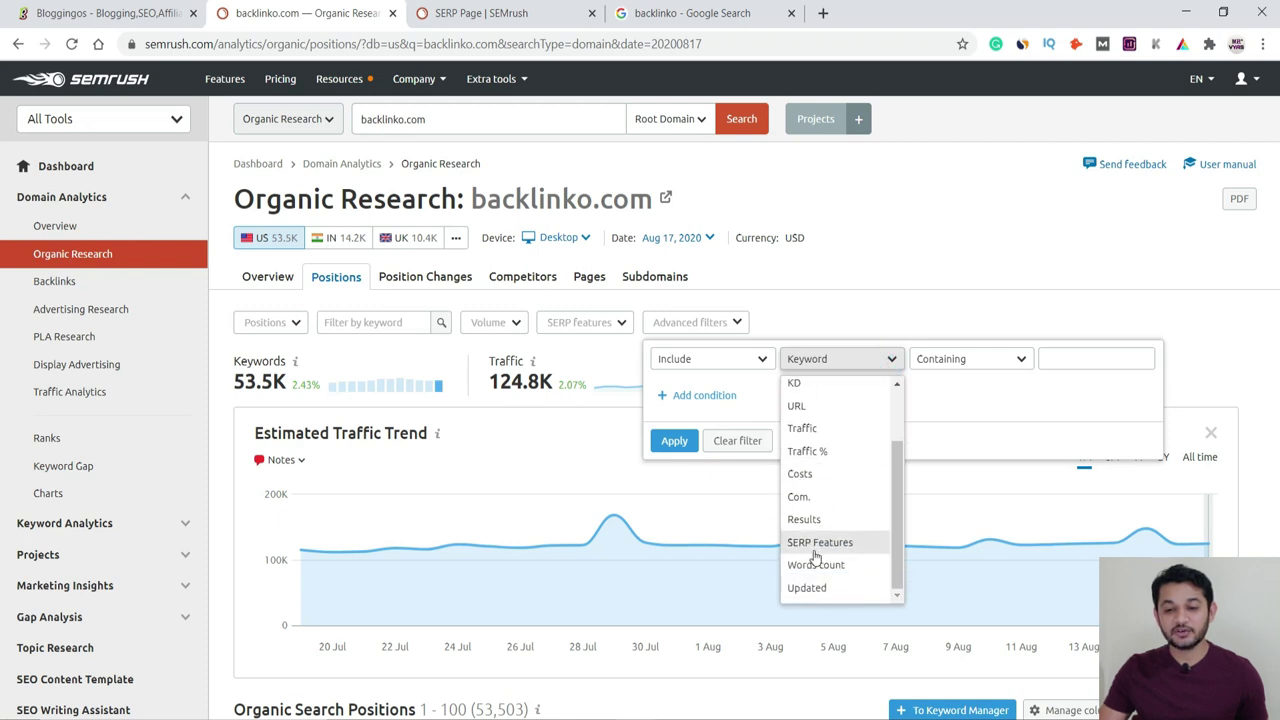
click(808, 385)
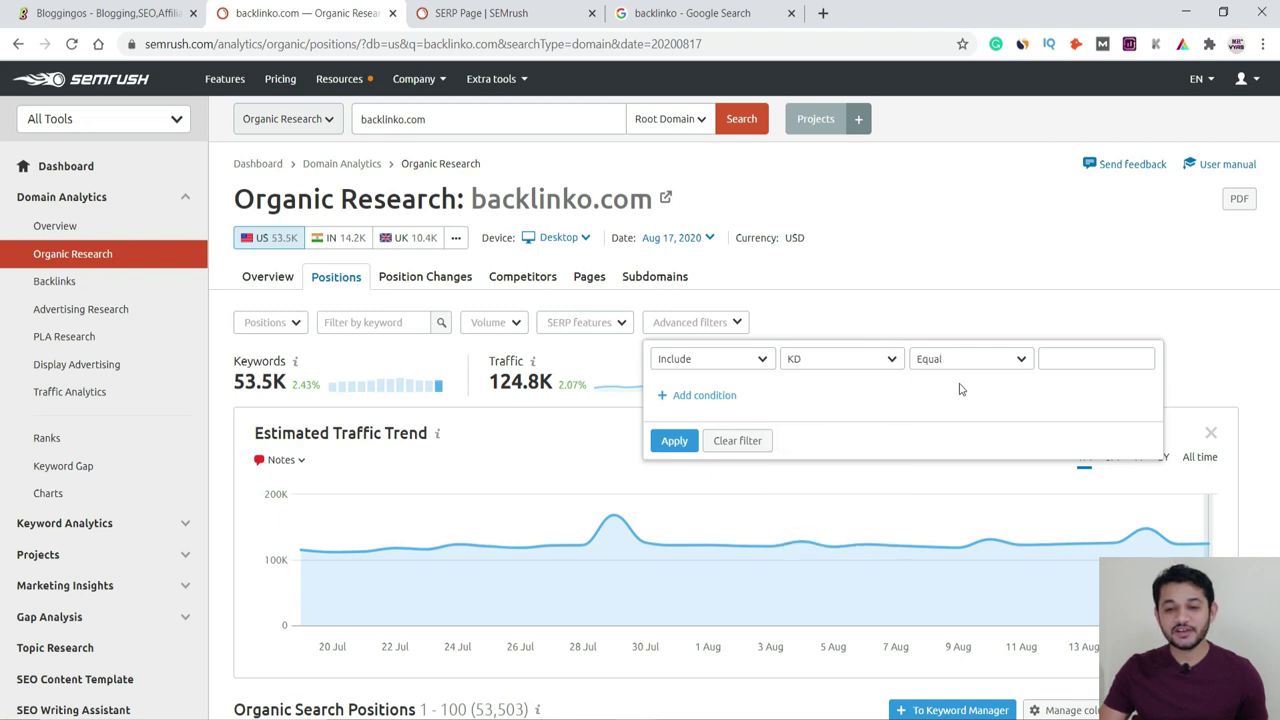
click(1022, 361)
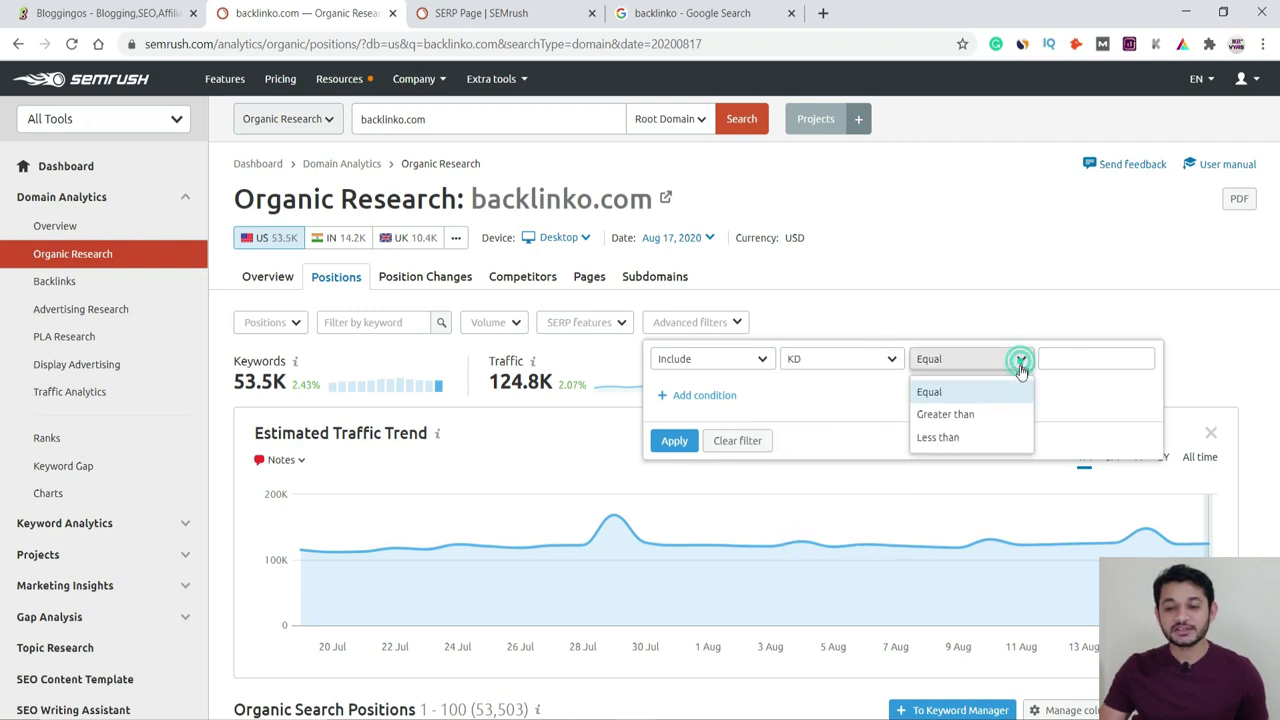
click(997, 436)
click(1090, 359)
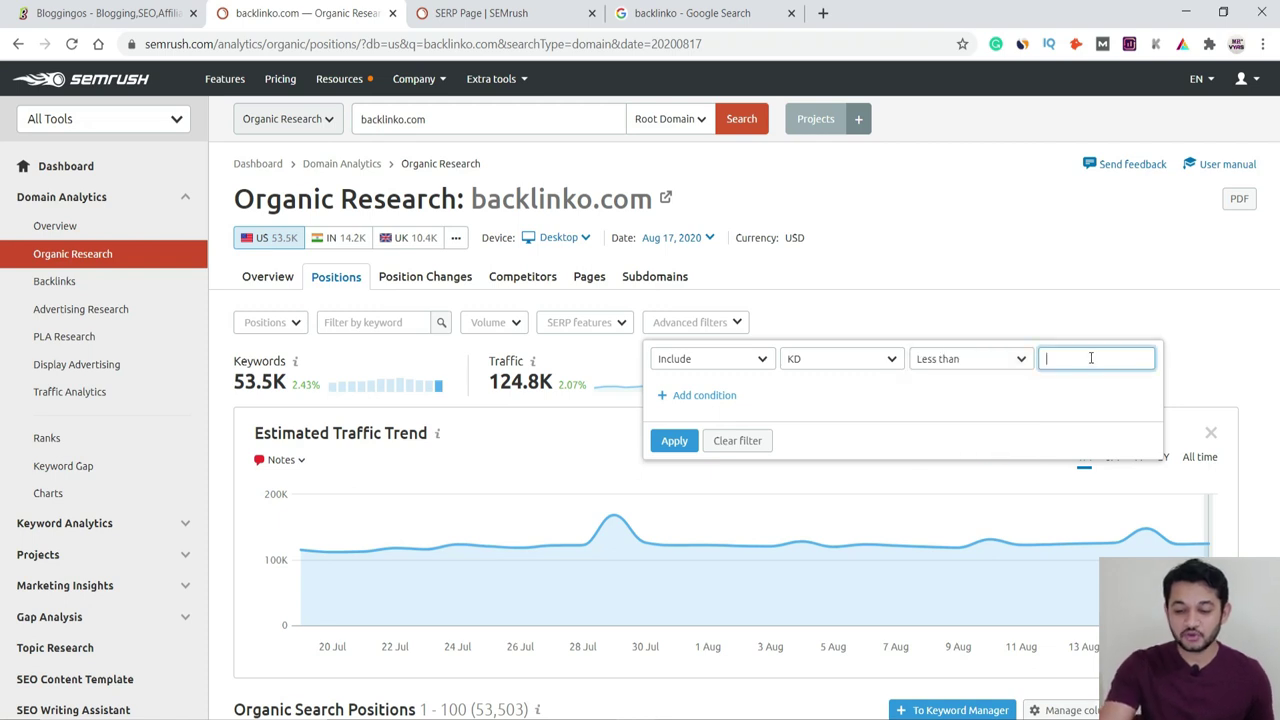
click(670, 441)
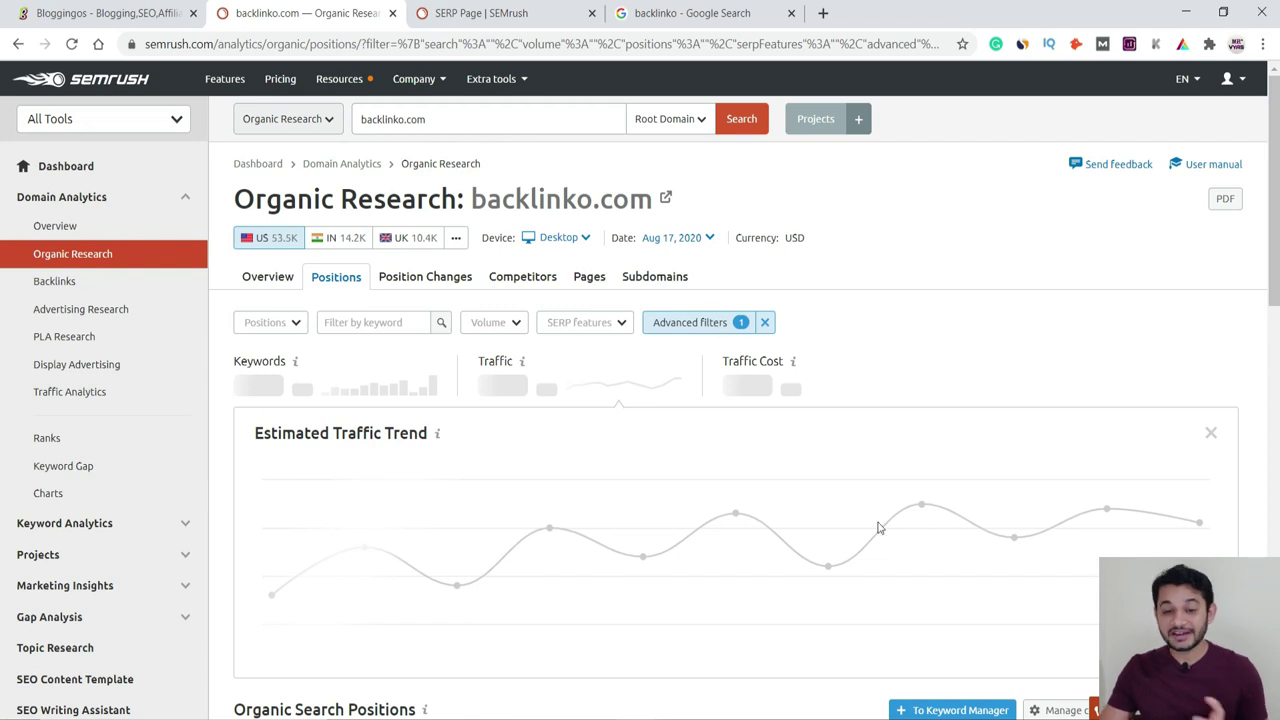
scroll(878, 533, down, 4)
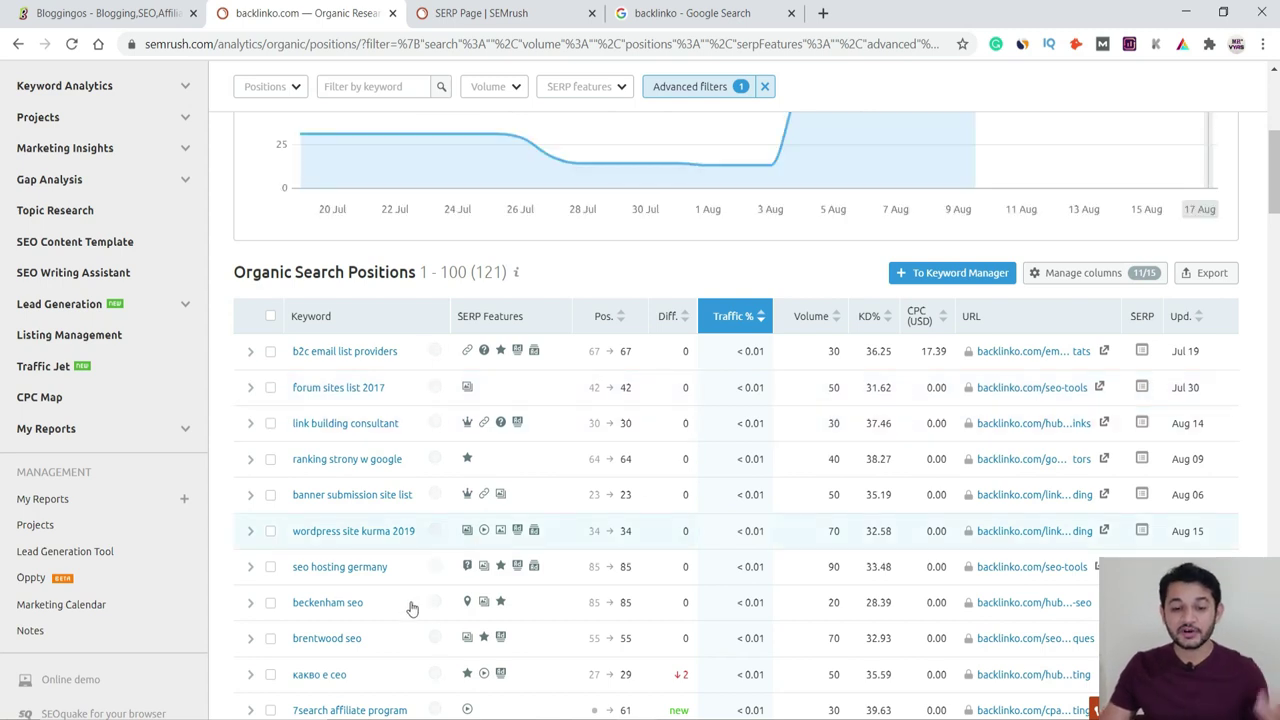
scroll(378, 630, down, 2)
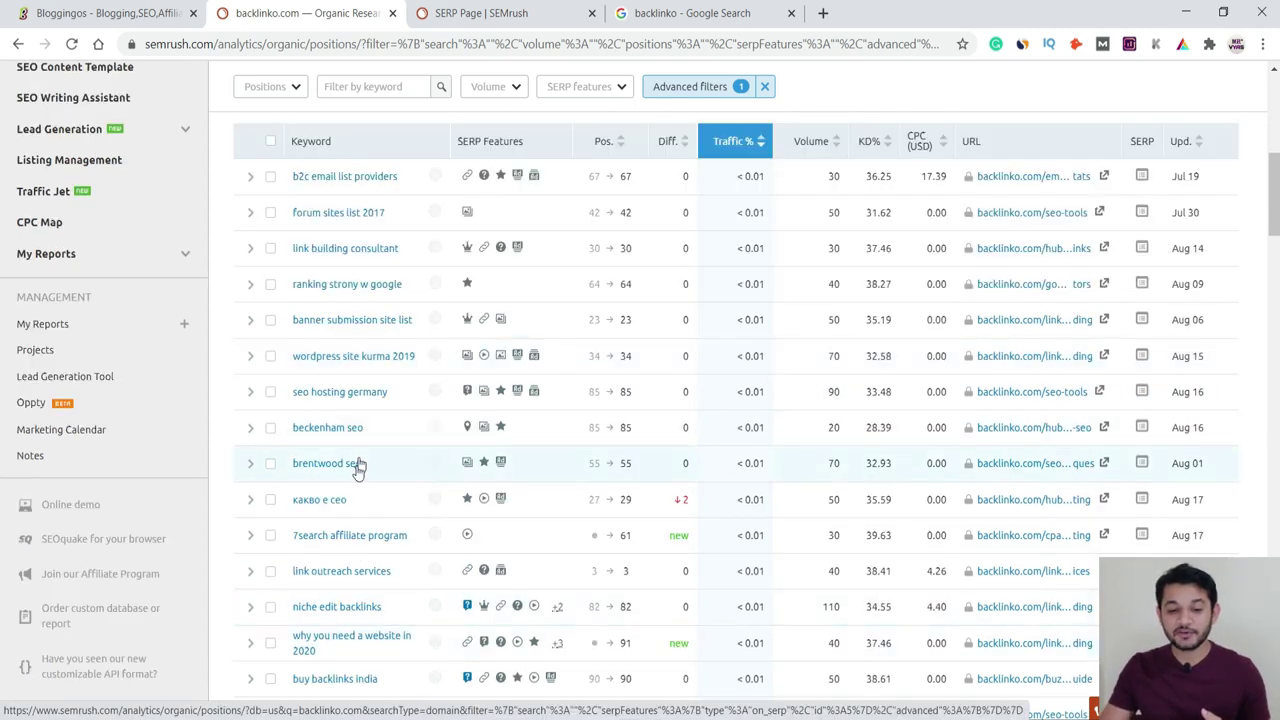
- Examine the filtered backlinko.com organic keywords with their volume and KD% values, and check the report's country and device options
scroll(350, 525, down, 2)
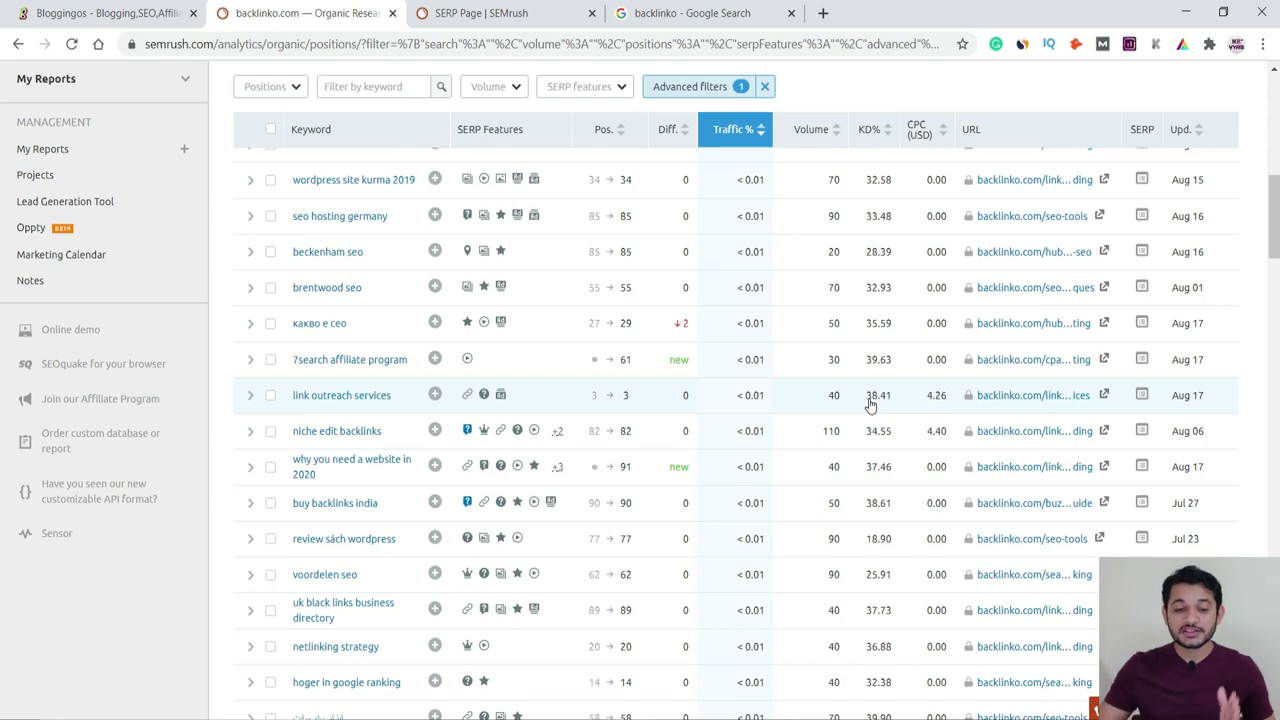
scroll(608, 531, down, 4)
scroll(329, 617, down, 2)
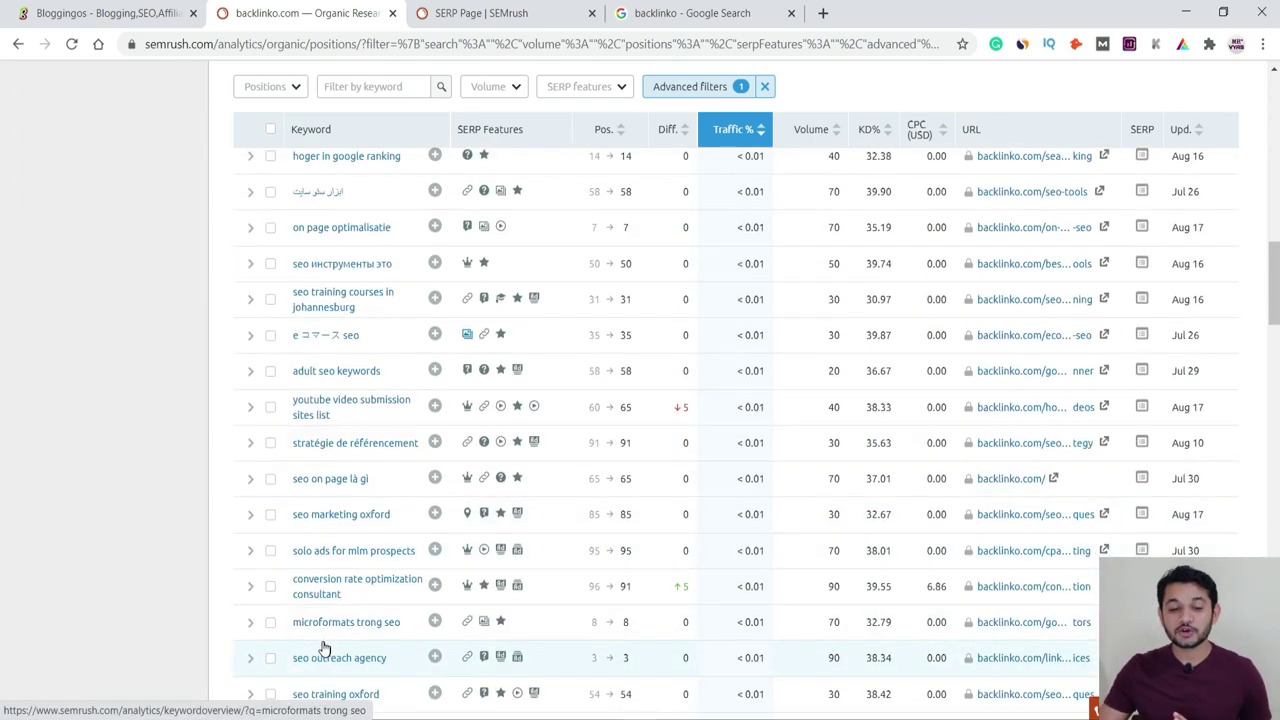
scroll(323, 648, down, 1)
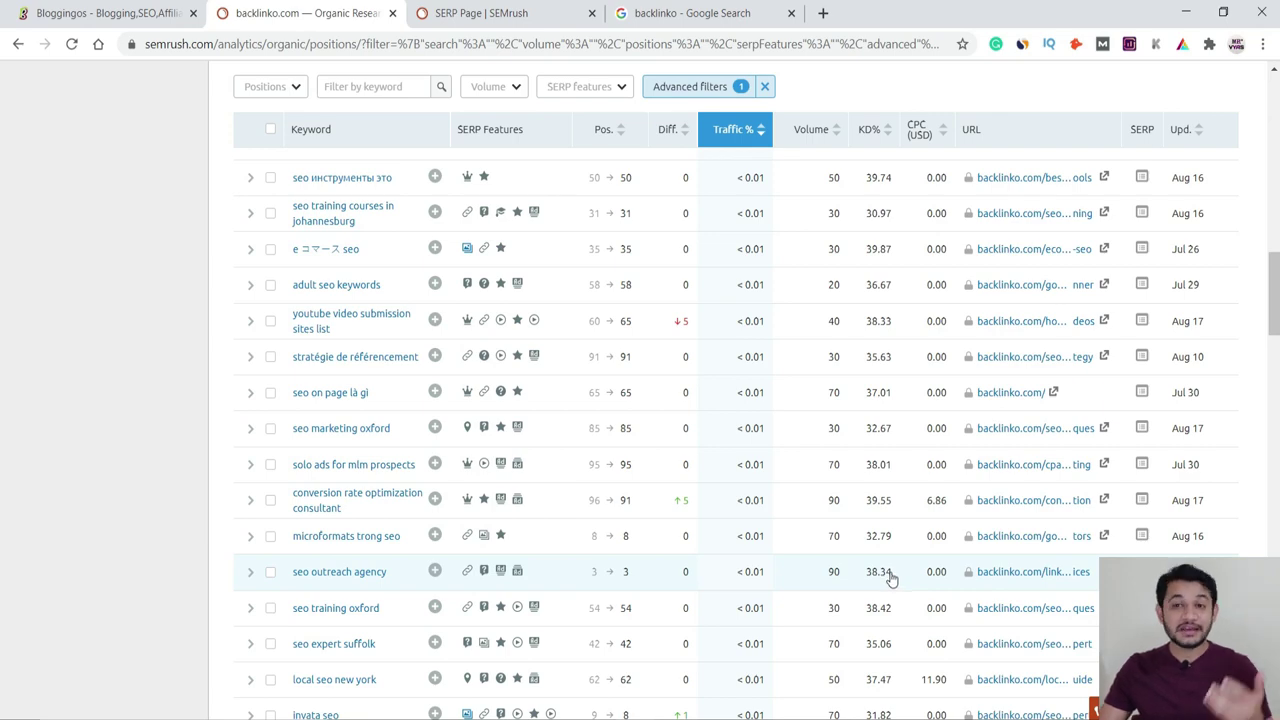
scroll(891, 579, down, 2)
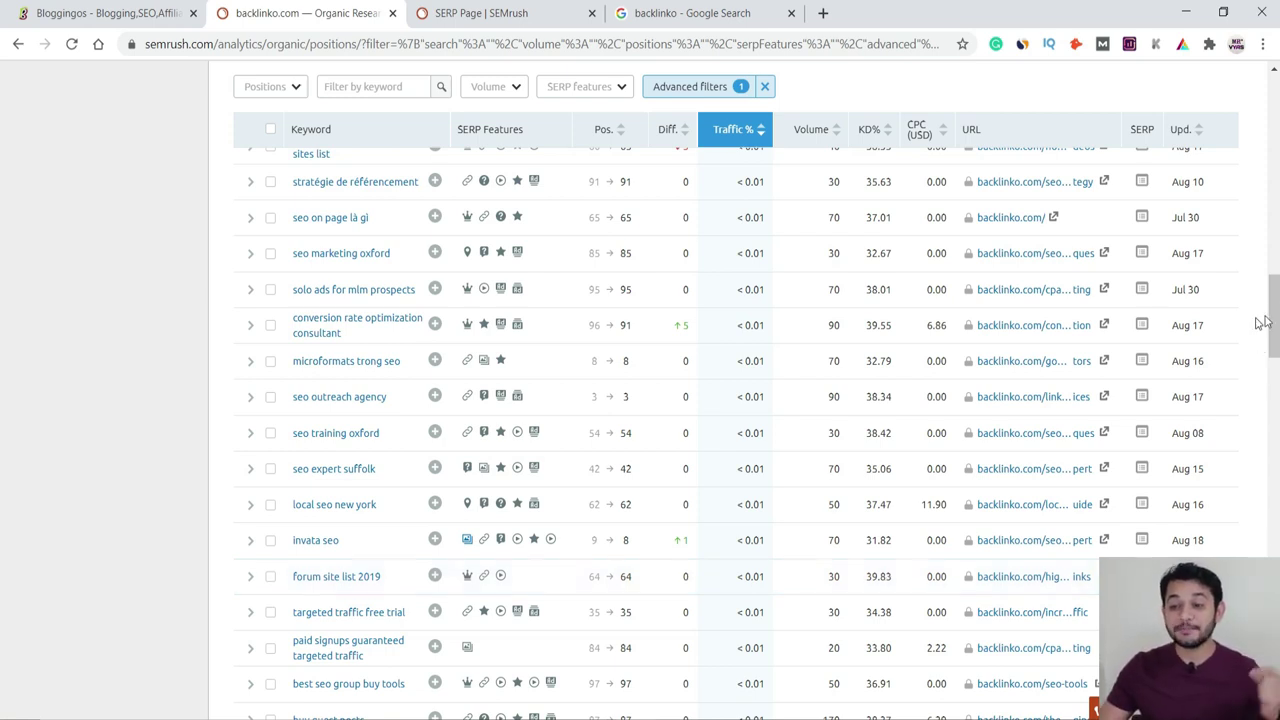
scroll(3, 305, up, 10)
scroll(3, 75, up, 3)
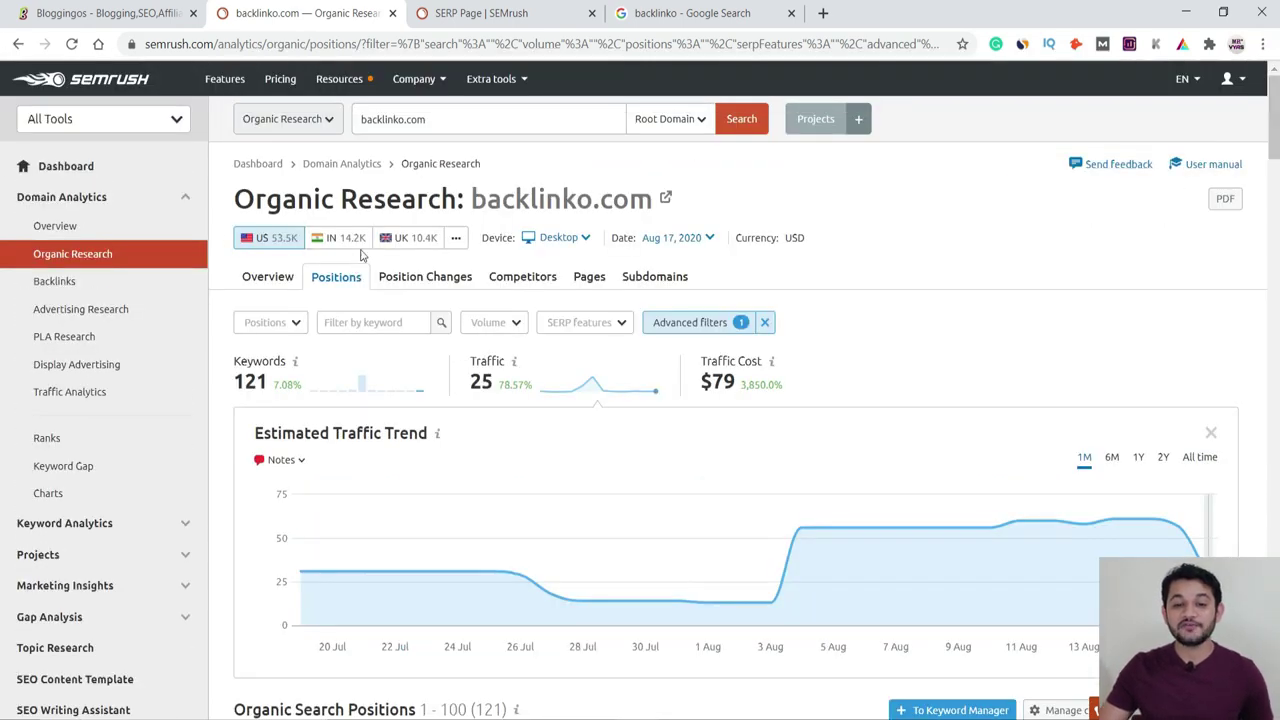
click(413, 239)
click(585, 243)
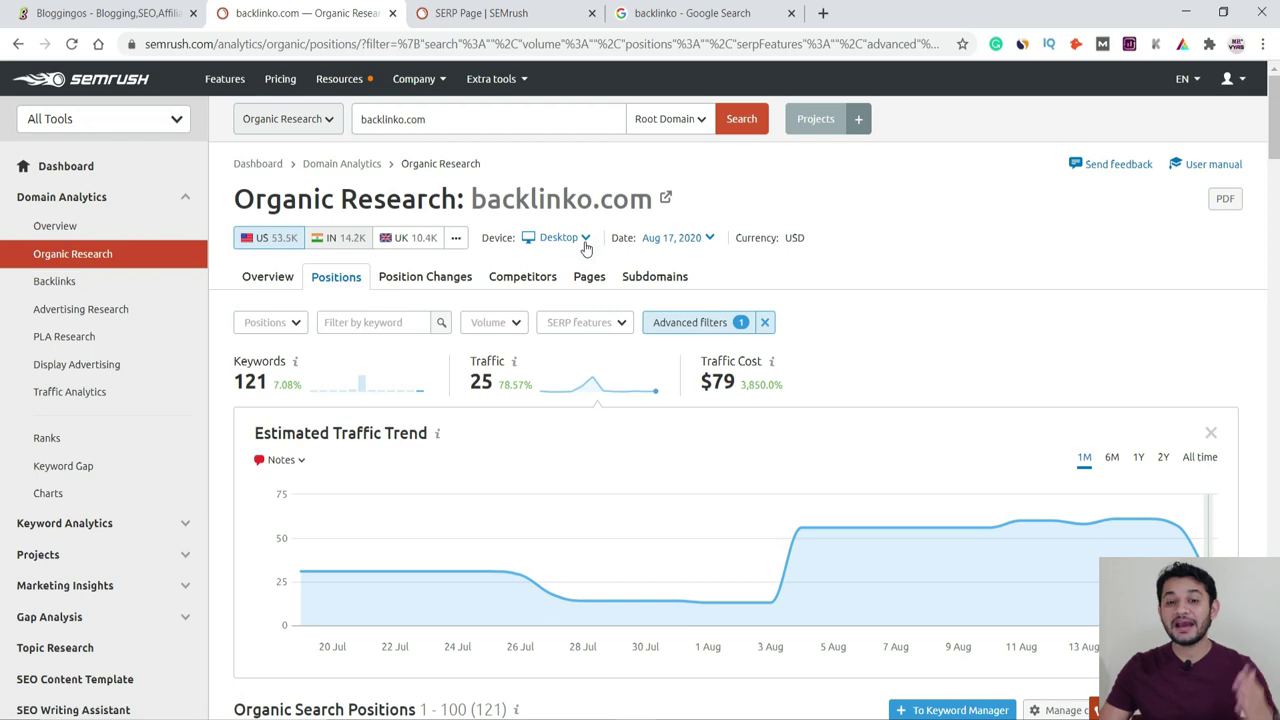